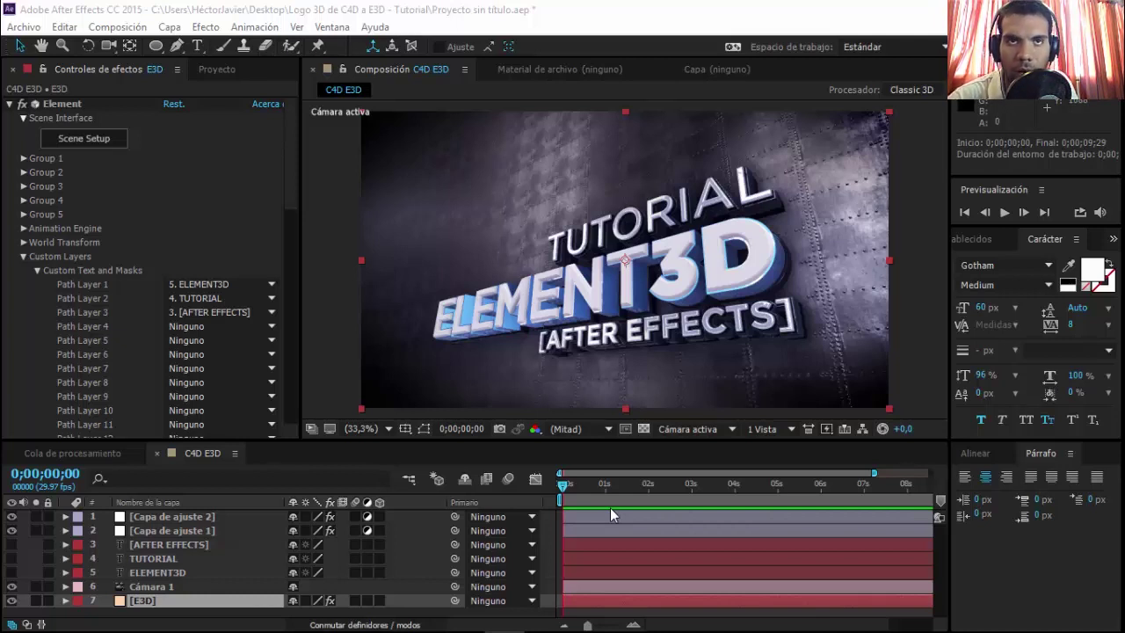
Step: On the [E3D] layer, set Element's Path Layer 2 and Path Layer 3 to Ninguno
{"action": "left_click", "coordinate": [202, 548]}
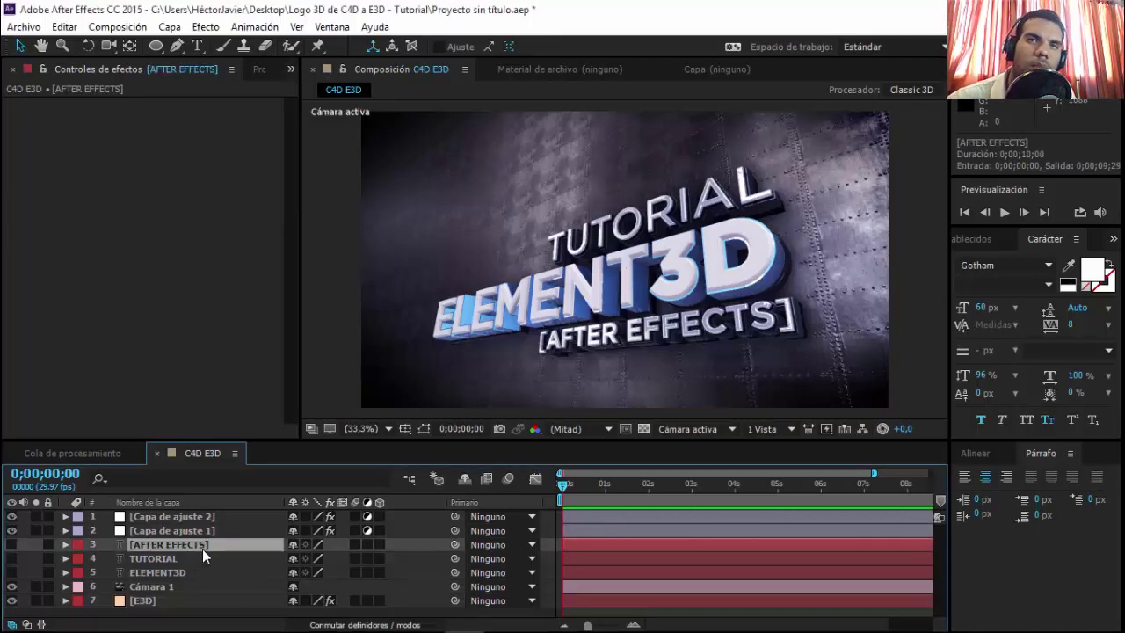
{"action": "left_click", "coordinate": [178, 601]}
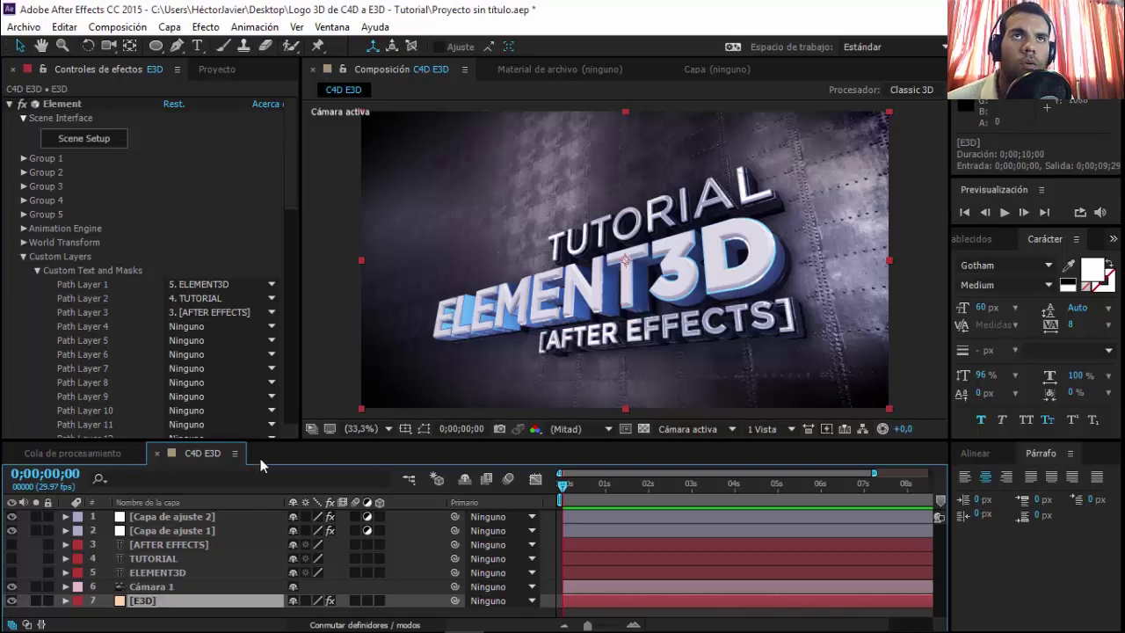
{"action": "left_click", "coordinate": [202, 300]}
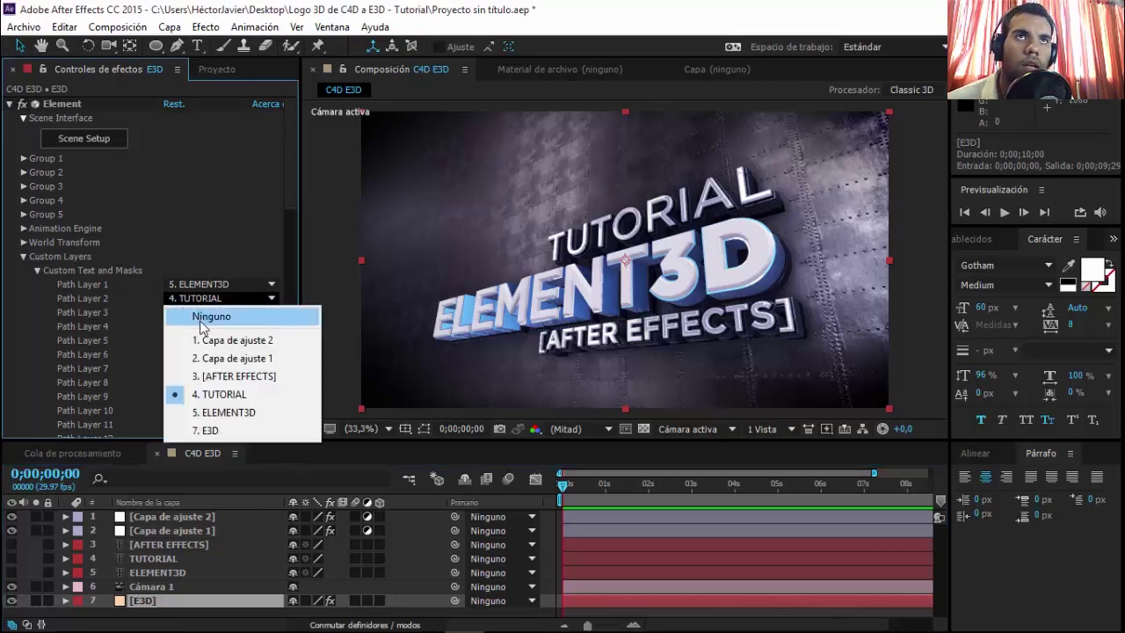
{"action": "left_click", "coordinate": [201, 316]}
{"action": "left_click", "coordinate": [184, 314]}
{"action": "left_click", "coordinate": [201, 332]}
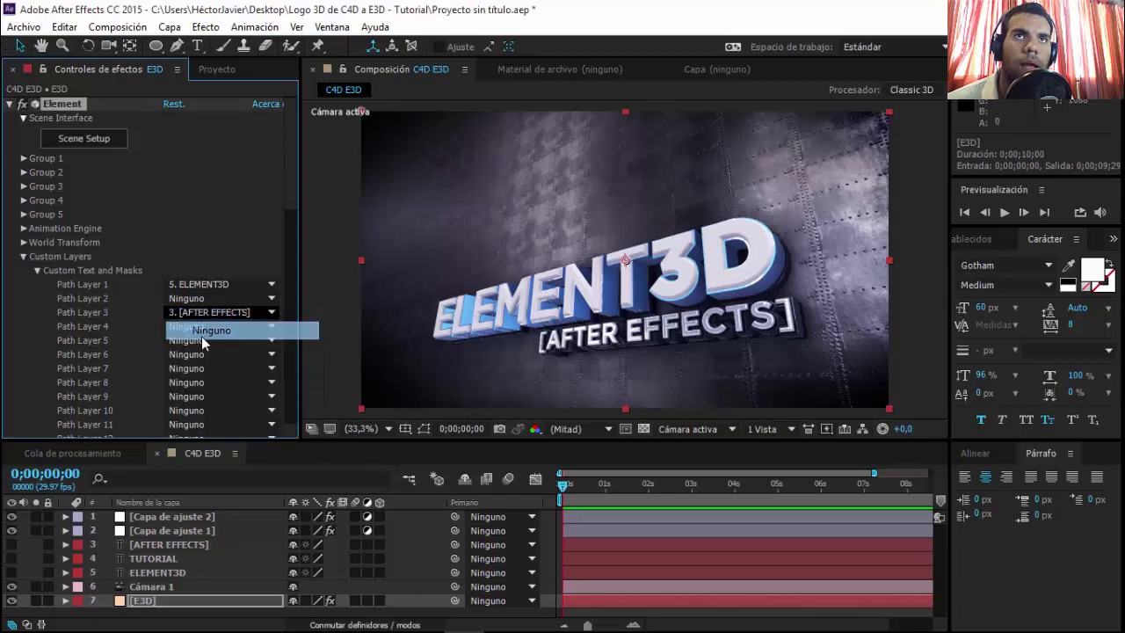
{"action": "left_click", "coordinate": [202, 332]}
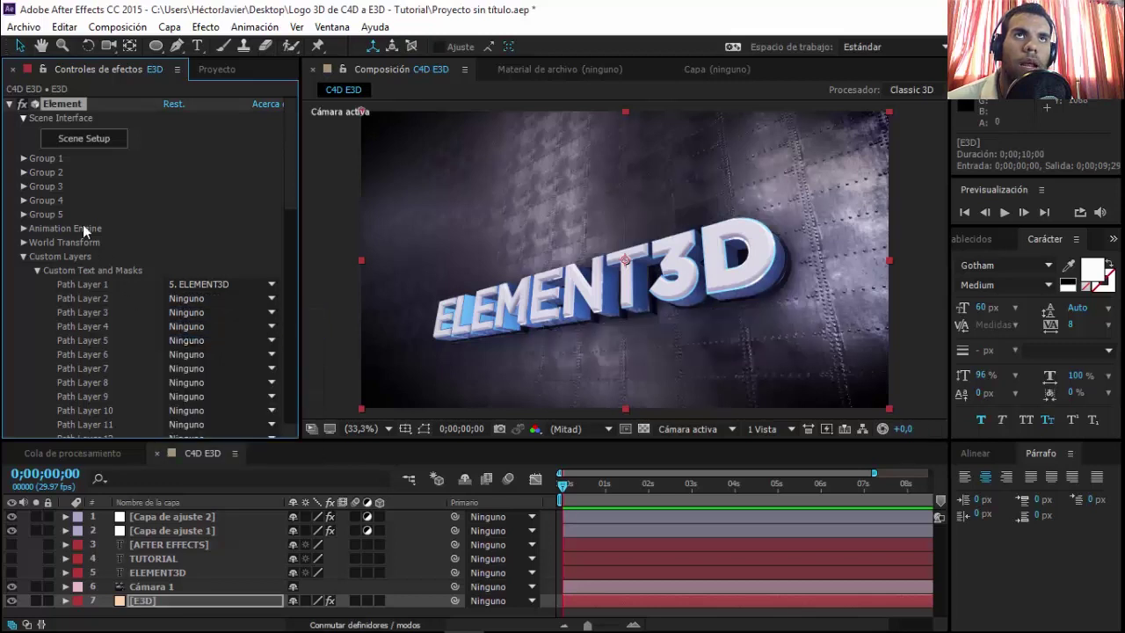
Step: In Scene Setup, delete the AE and tutorial text groups and orbit to a near-front view
{"action": "left_click", "coordinate": [85, 139]}
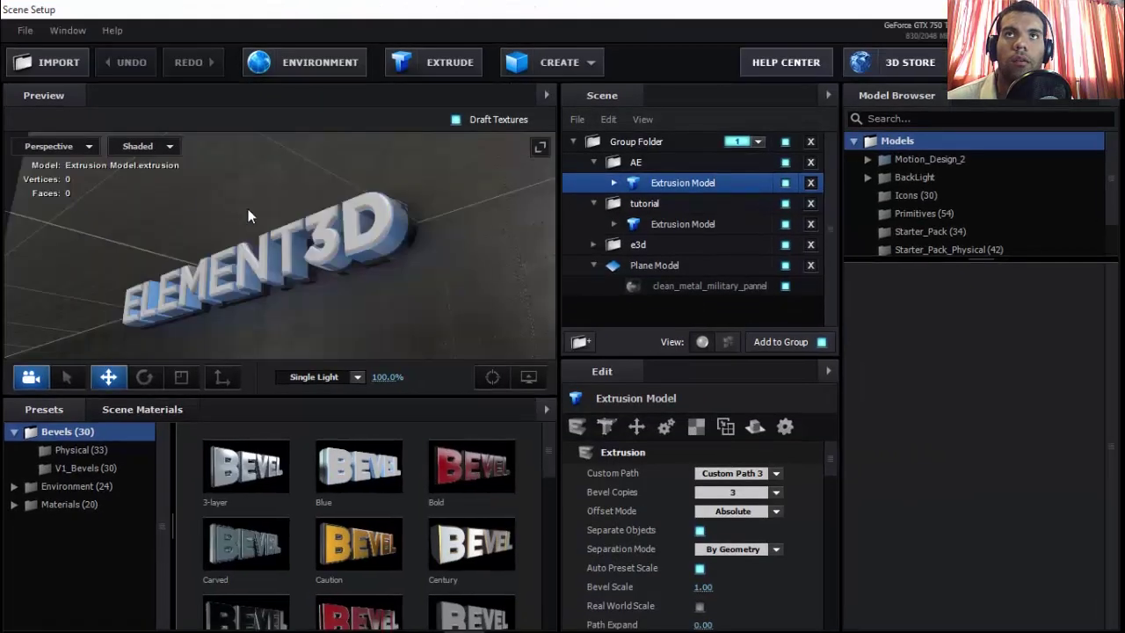
{"action": "left_click", "coordinate": [810, 162]}
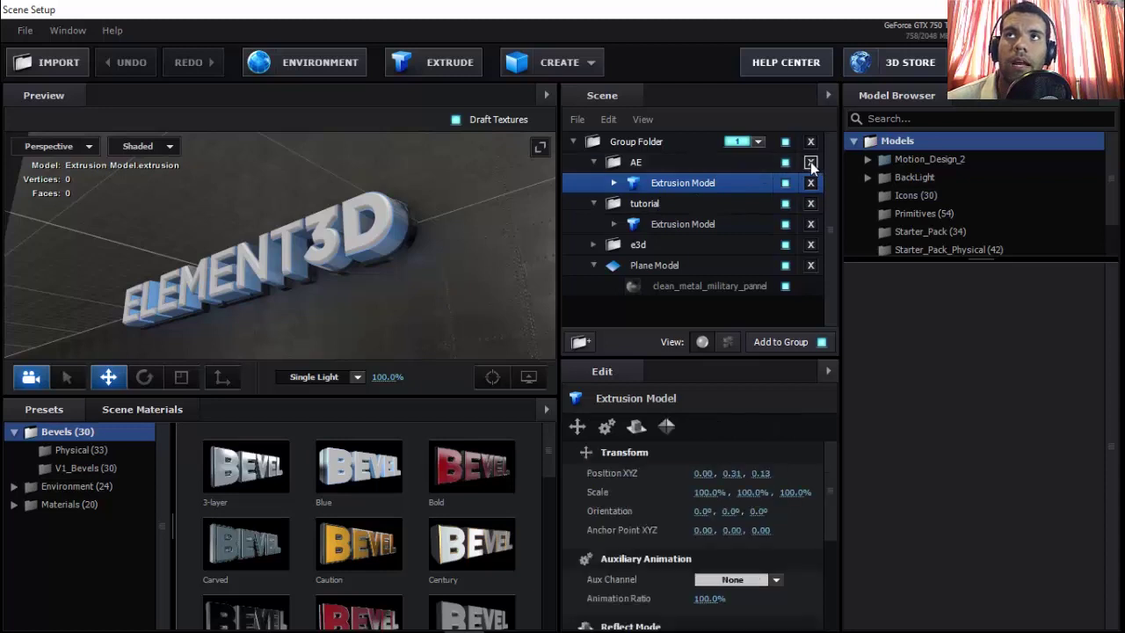
{"action": "left_click", "coordinate": [810, 162]}
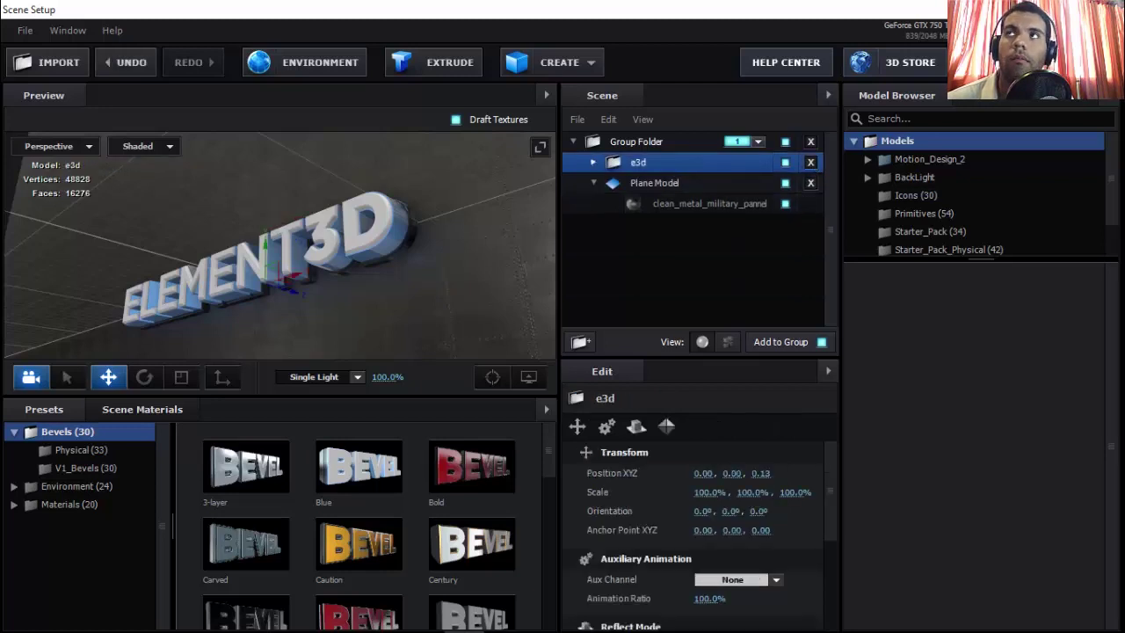
{"action": "mouse_move", "coordinate": [348, 234]}
{"action": "left_mouse_down"}
{"action": "mouse_move", "coordinate": [370, 265]}
{"action": "mouse_move", "coordinate": [341, 279]}
{"action": "mouse_move", "coordinate": [363, 280]}
{"action": "mouse_move", "coordinate": [357, 247]}
{"action": "mouse_move", "coordinate": [385, 301]}
{"action": "mouse_move", "coordinate": [363, 286]}
{"action": "left_mouse_up"}
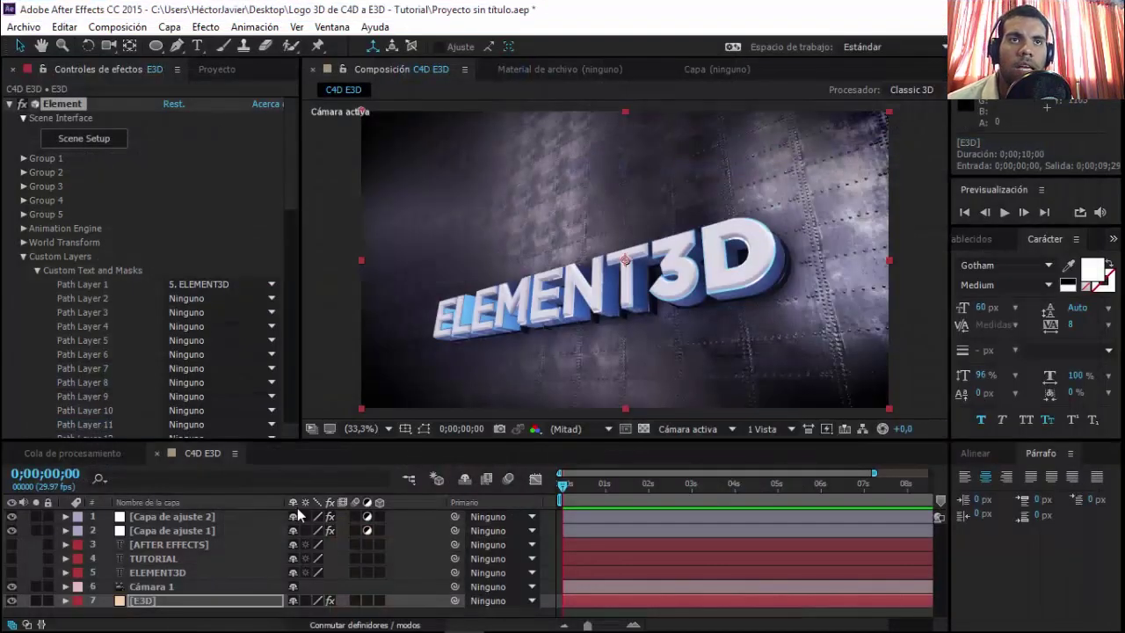
Step: Show the TUTORIAL layer, drag it up and right above ELEMENT3D, then hide it again
{"action": "left_click", "coordinate": [11, 558]}
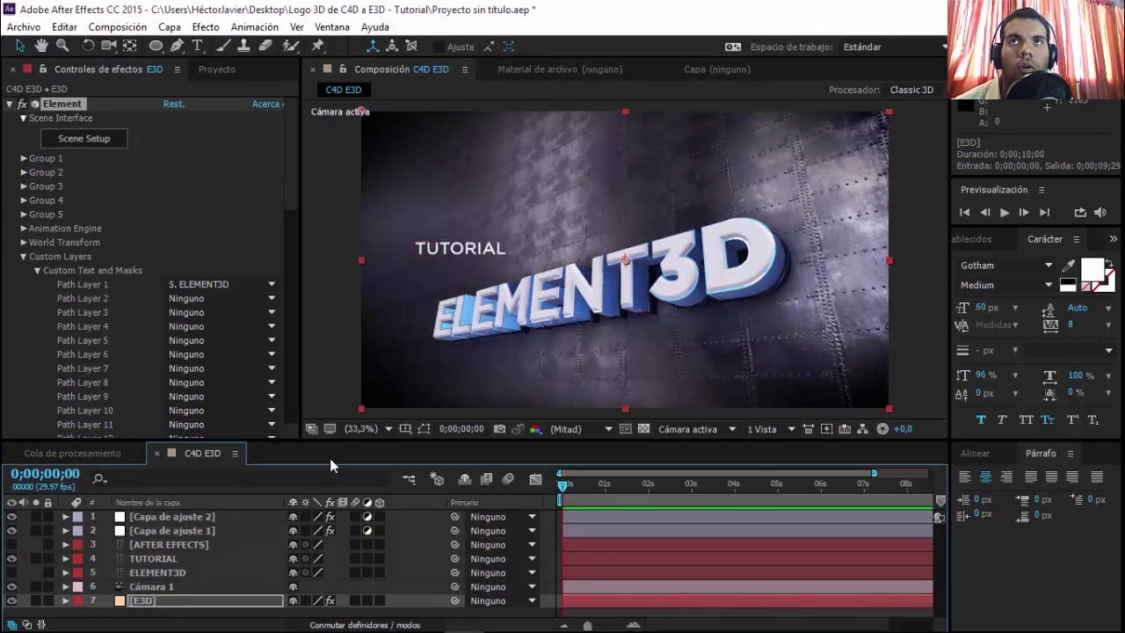
{"action": "left_click", "coordinate": [151, 559]}
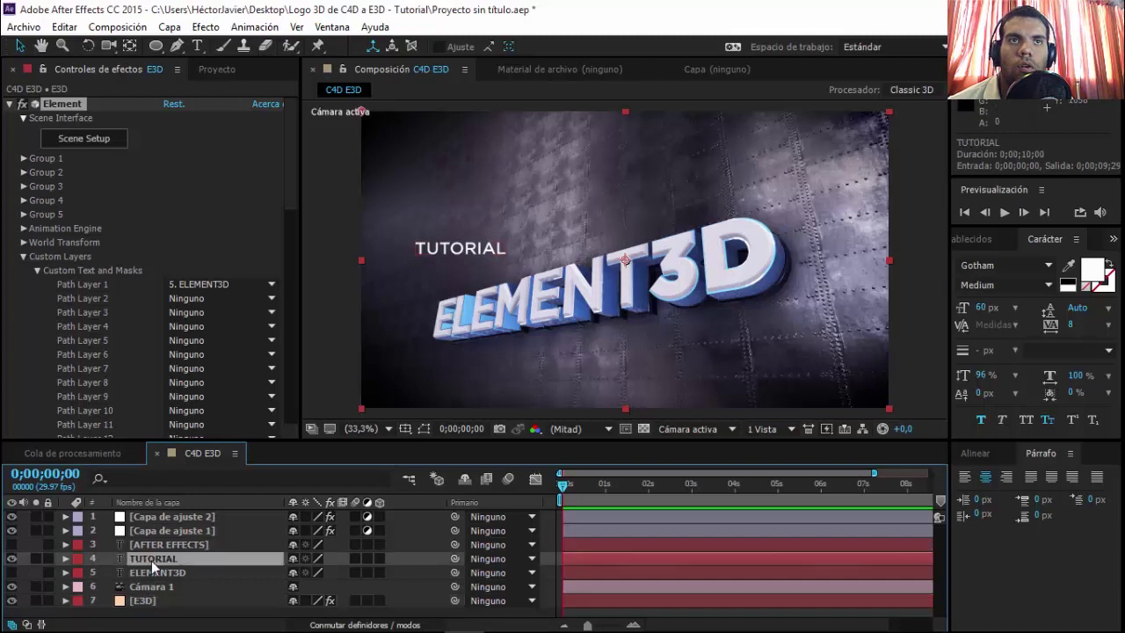
{"action": "left_click_drag", "start_coordinate": [463, 249], "coordinate": [572, 193]}
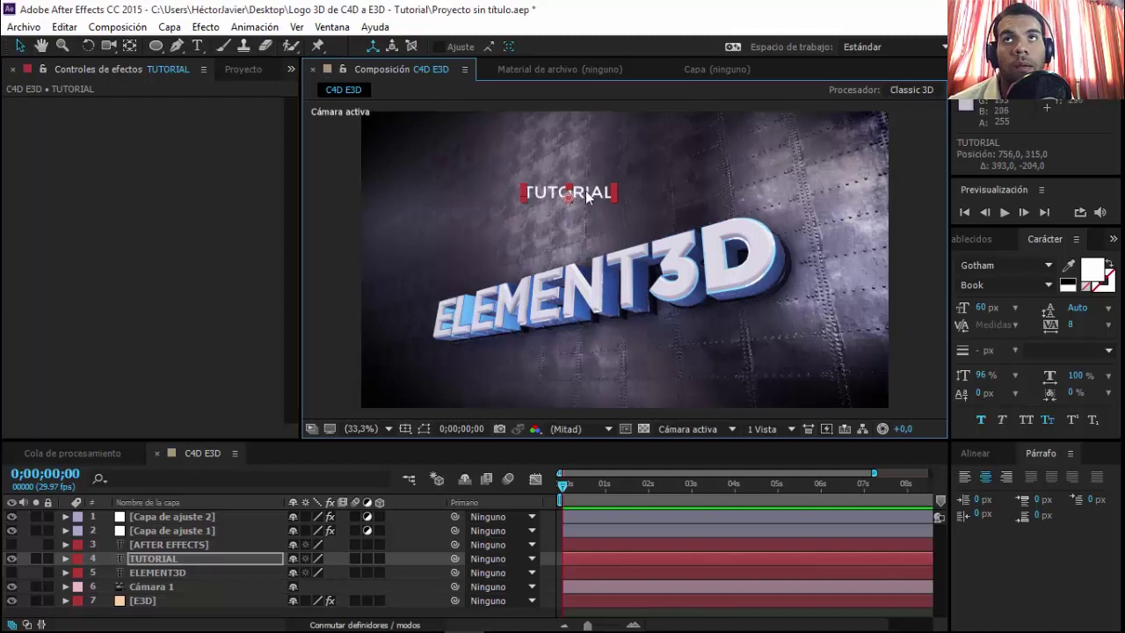
{"action": "left_click", "coordinate": [11, 559]}
{"action": "left_click", "coordinate": [140, 601]}
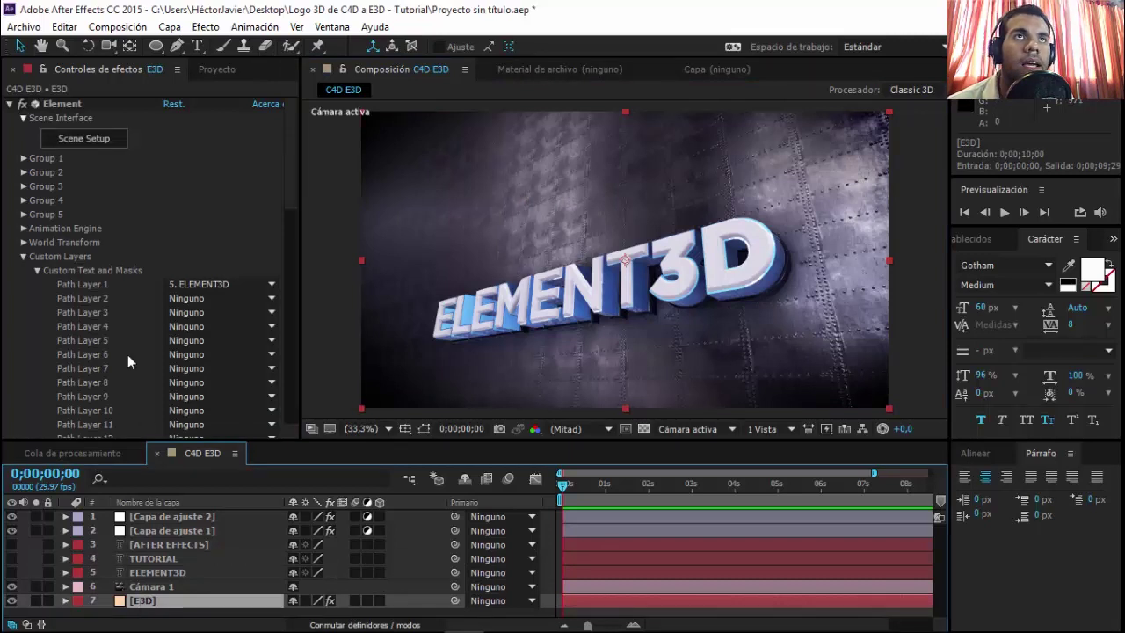
{"action": "left_click", "coordinate": [71, 257]}
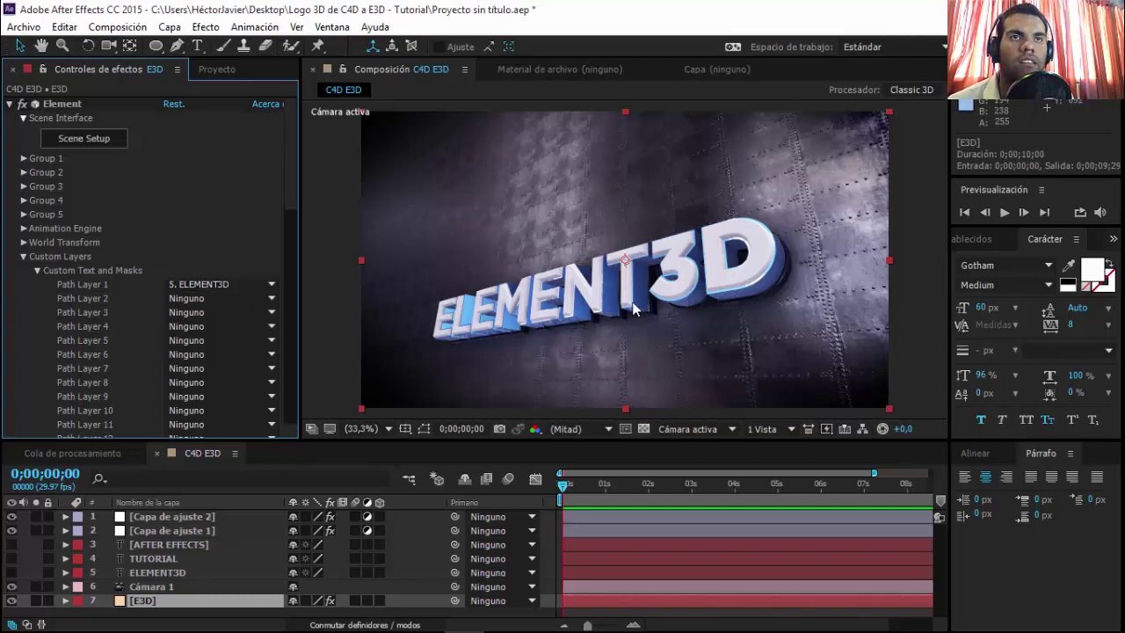
Step: Set the Element effect's Path Layer 2 to '4. TUTORIAL'
{"action": "scroll", "coordinate": [176, 335], "scroll_direction": "down", "scroll_amount": 2}
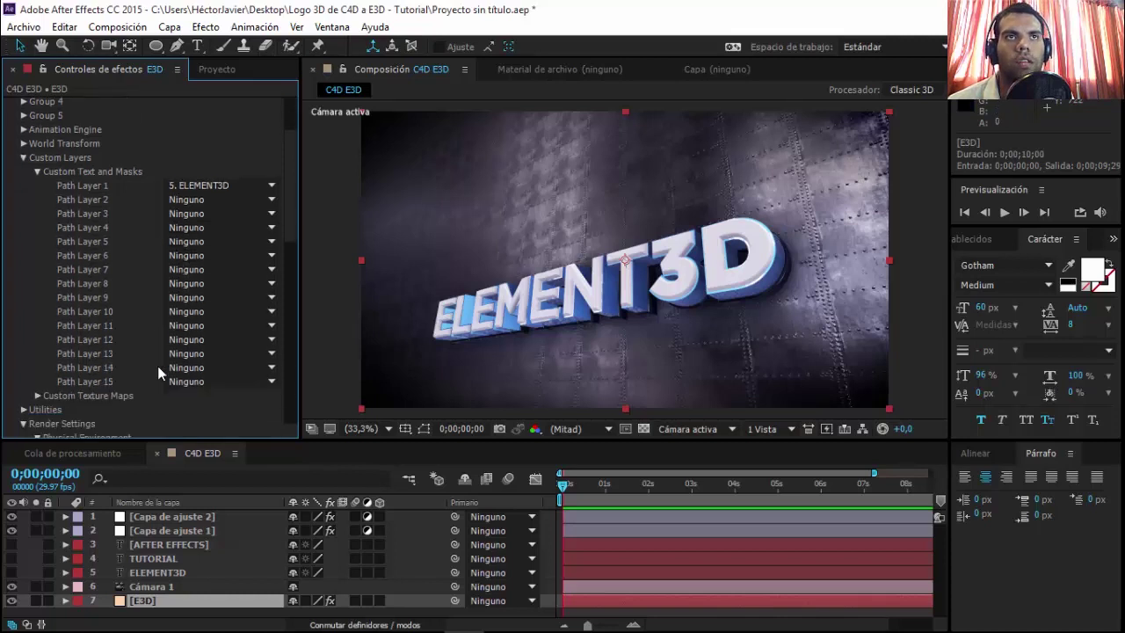
{"action": "scroll", "coordinate": [157, 365], "scroll_direction": "down", "scroll_amount": 2}
{"action": "scroll", "coordinate": [104, 356], "scroll_direction": "up", "scroll_amount": 1}
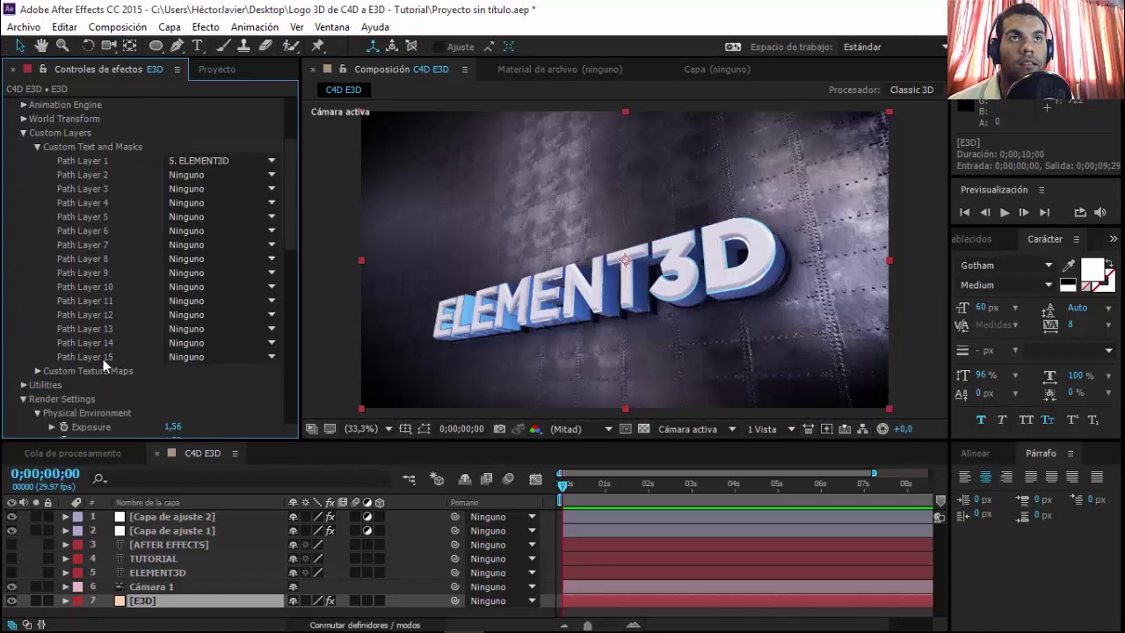
{"action": "scroll", "coordinate": [103, 358], "scroll_direction": "up", "scroll_amount": 1}
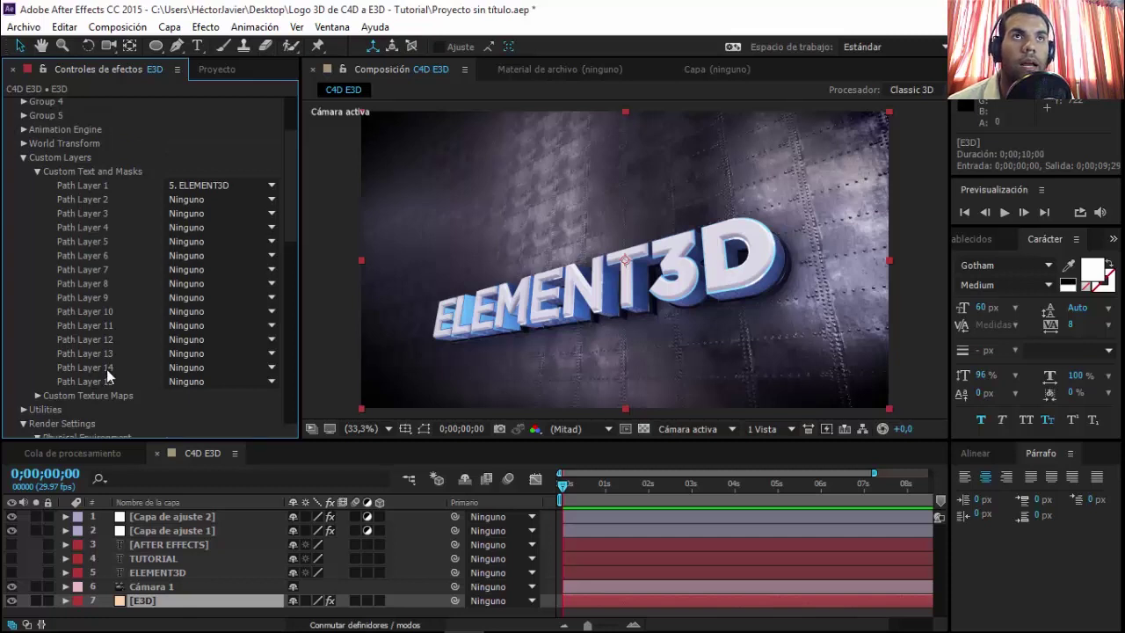
{"action": "scroll", "coordinate": [107, 368], "scroll_direction": "up", "scroll_amount": 1}
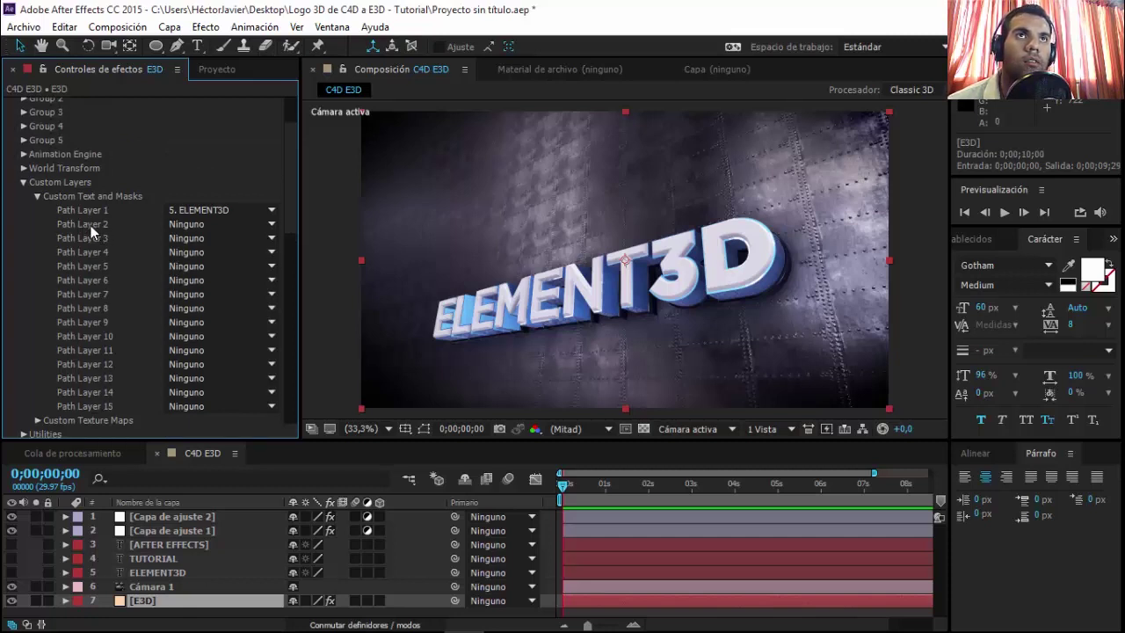
{"action": "left_click", "coordinate": [173, 223]}
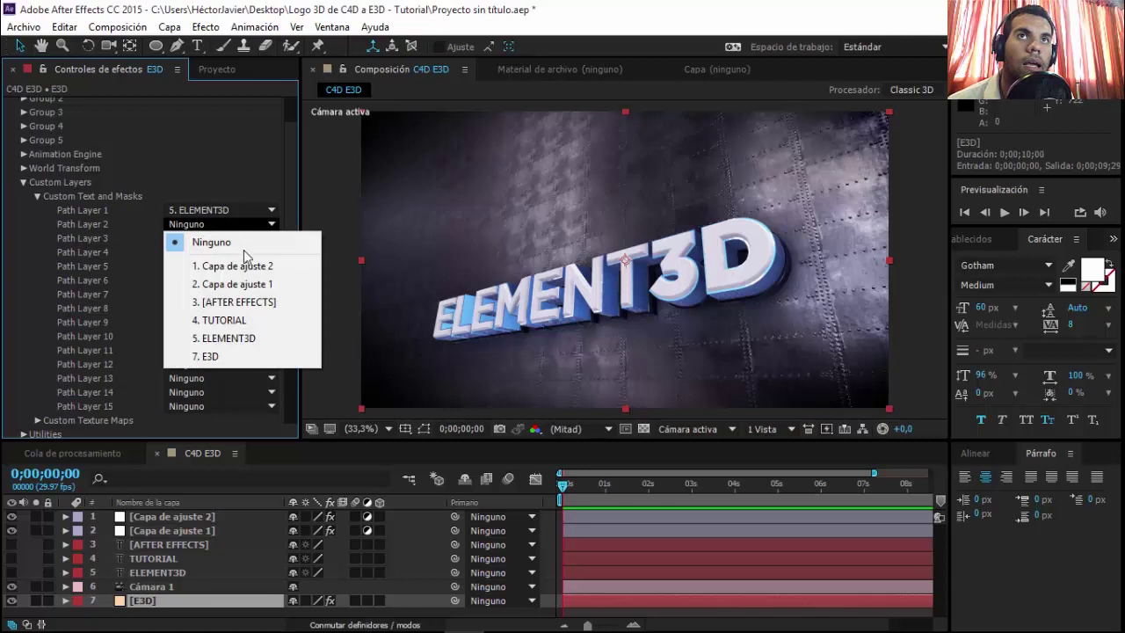
{"action": "left_click", "coordinate": [241, 319]}
{"action": "scroll", "coordinate": [223, 308], "scroll_direction": "up", "scroll_amount": 3}
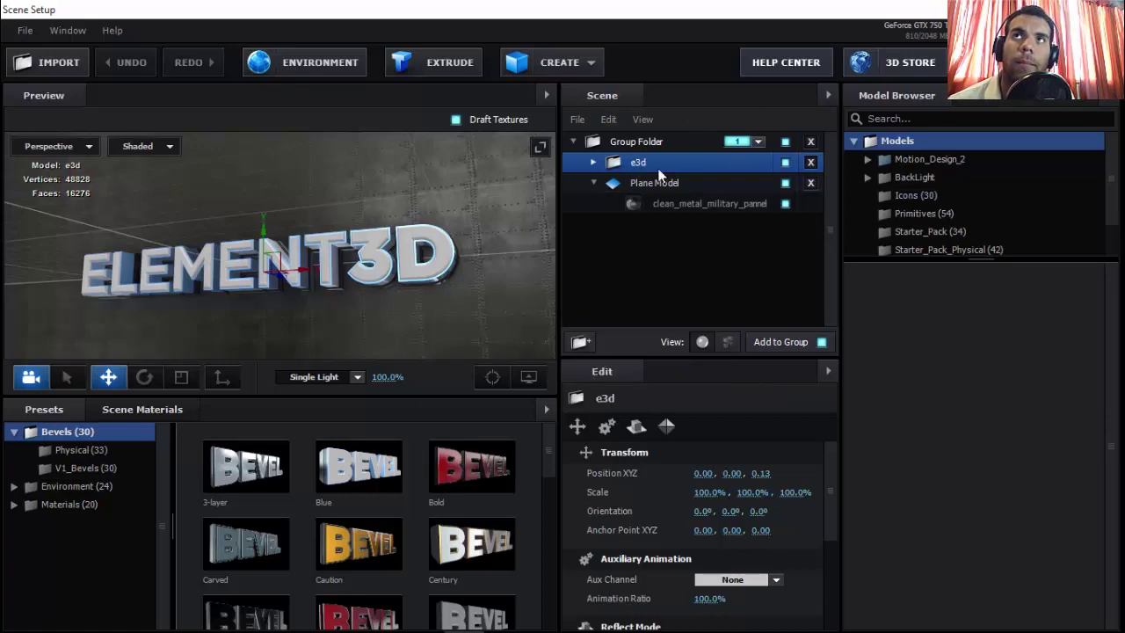
Step: Add a new group folder below the plane model and create an extruded text model inside it
{"action": "left_click", "coordinate": [581, 342]}
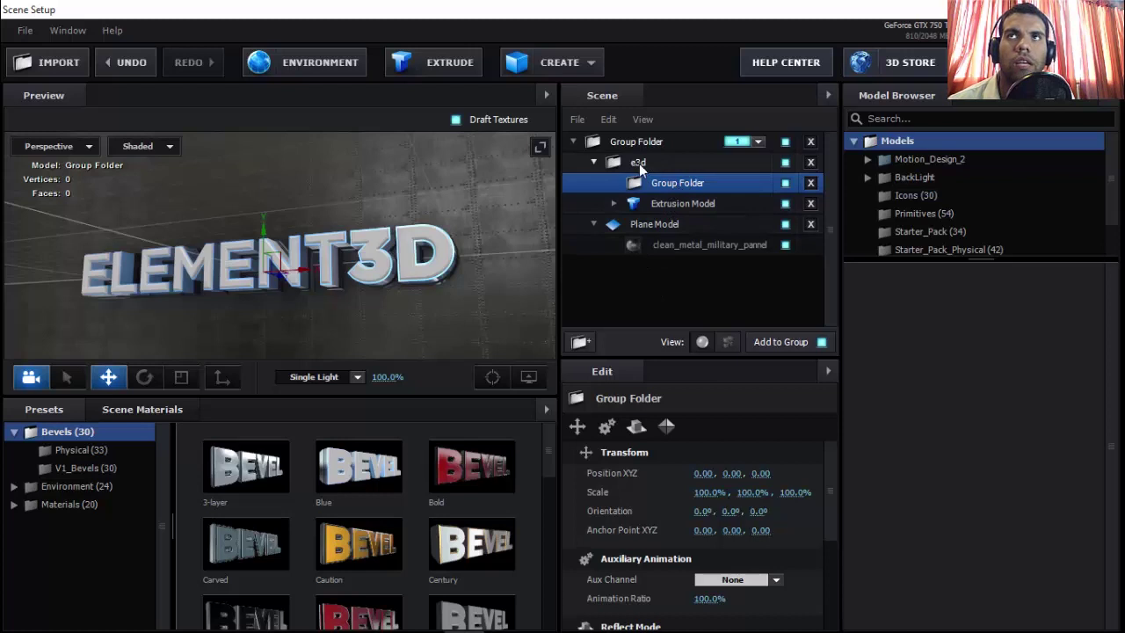
{"action": "left_click_drag", "start_coordinate": [635, 184], "coordinate": [635, 260]}
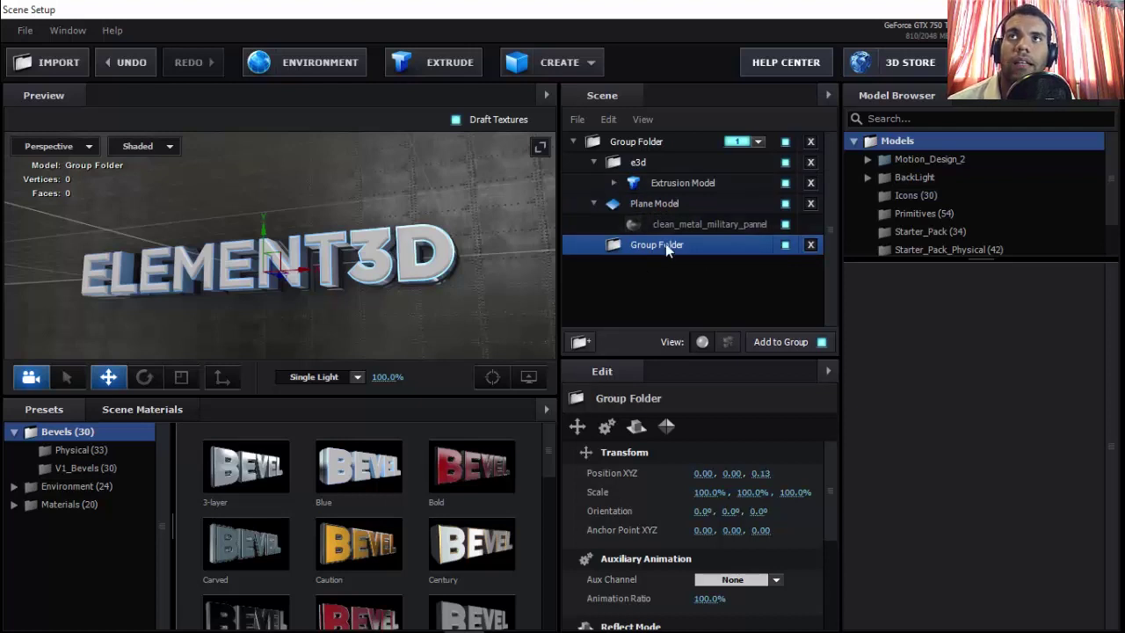
{"action": "left_click", "coordinate": [420, 68]}
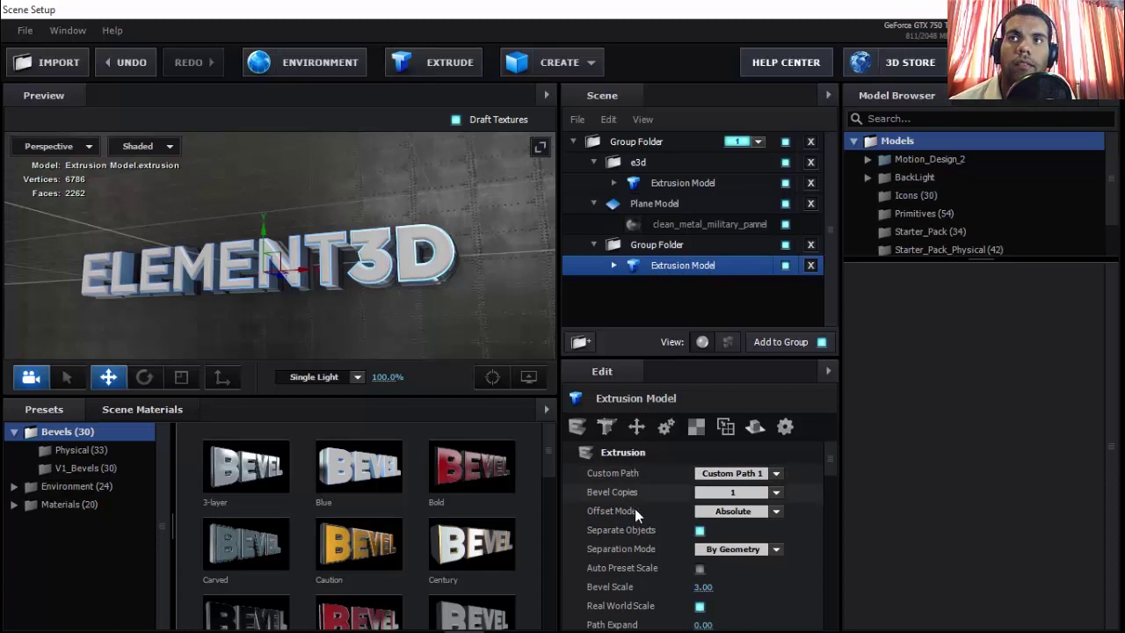
{"action": "scroll", "coordinate": [630, 570], "scroll_direction": "down", "scroll_amount": 1}
{"action": "scroll", "coordinate": [630, 570], "scroll_direction": "up", "scroll_amount": 1}
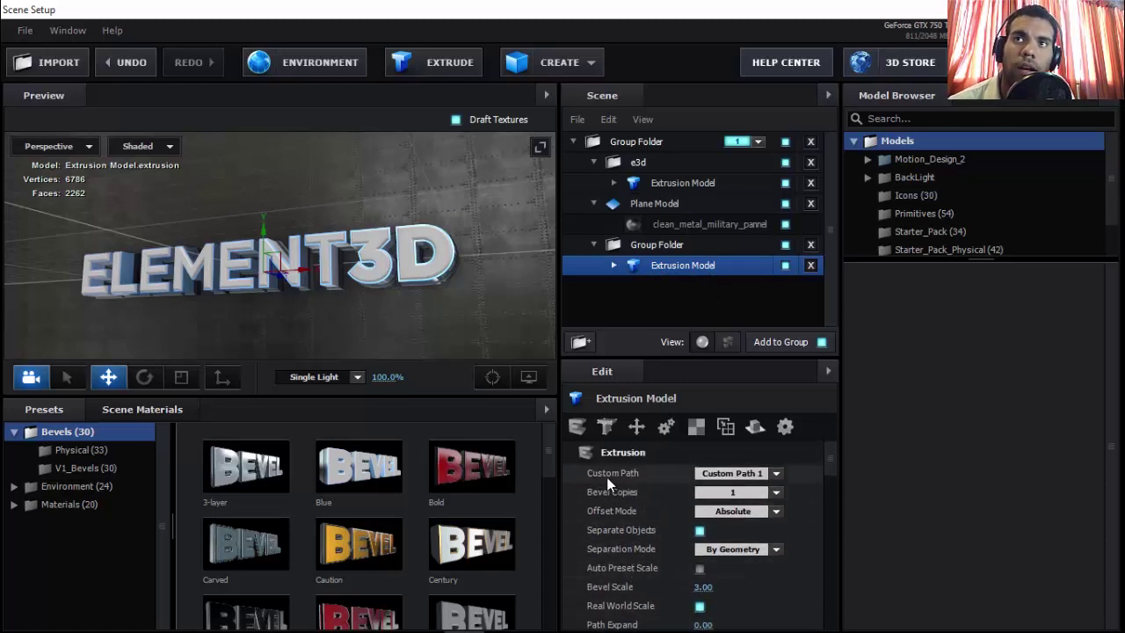
{"action": "mouse_move", "coordinate": [633, 479]}
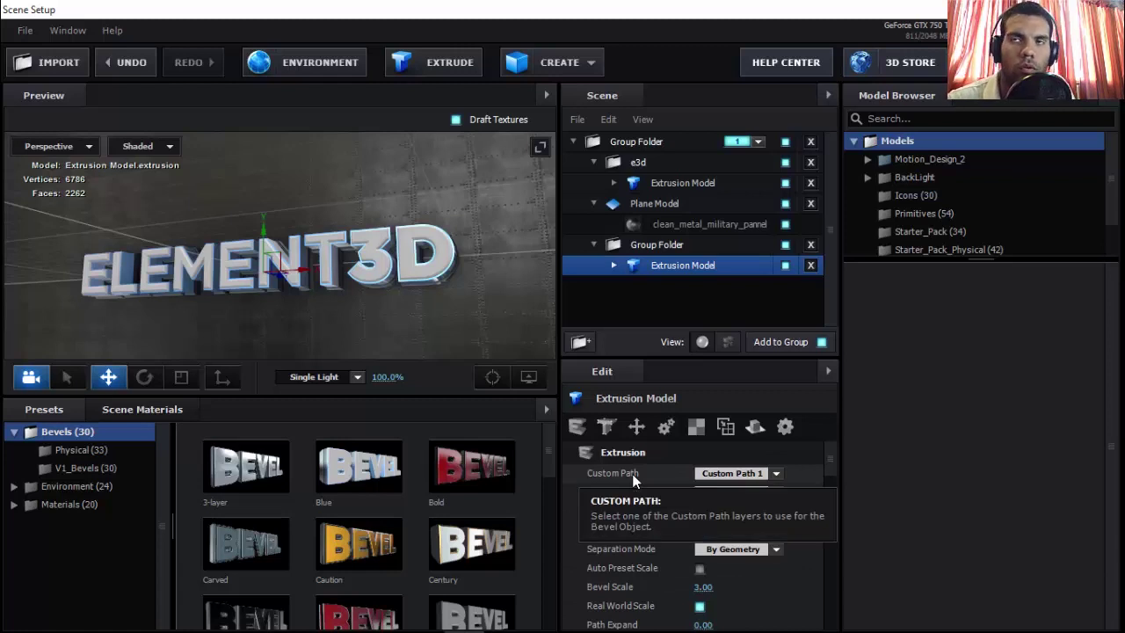
{"action": "left_click", "coordinate": [732, 473]}
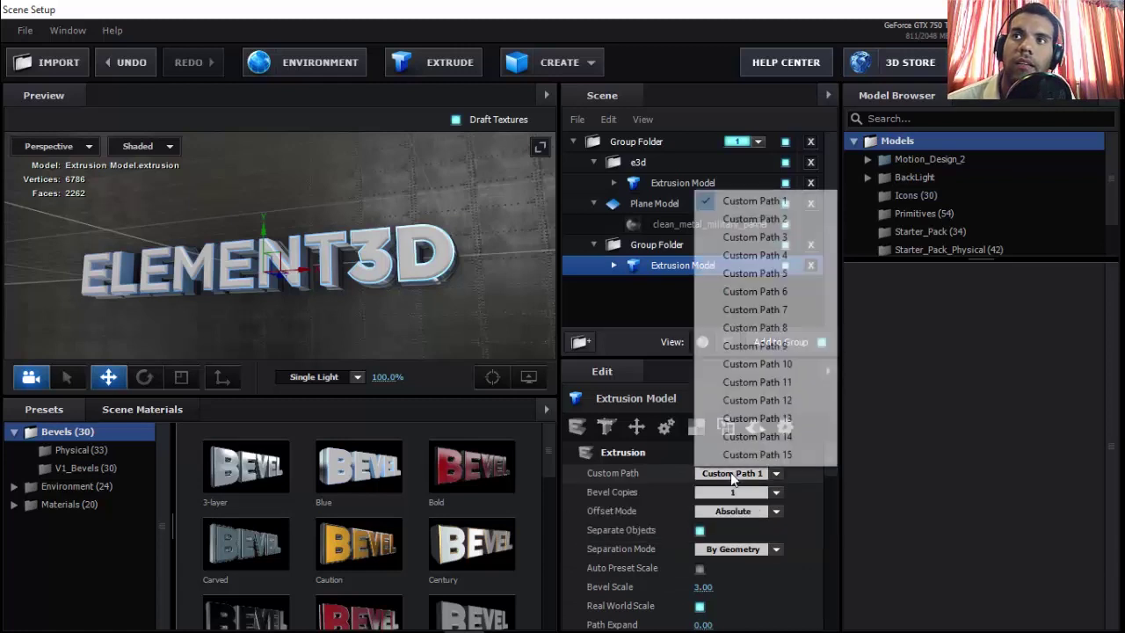
Step: Switch the new extrusion to Custom Path 2 and raise TUTORIAL above ELEMENT3D
{"action": "left_click", "coordinate": [742, 221]}
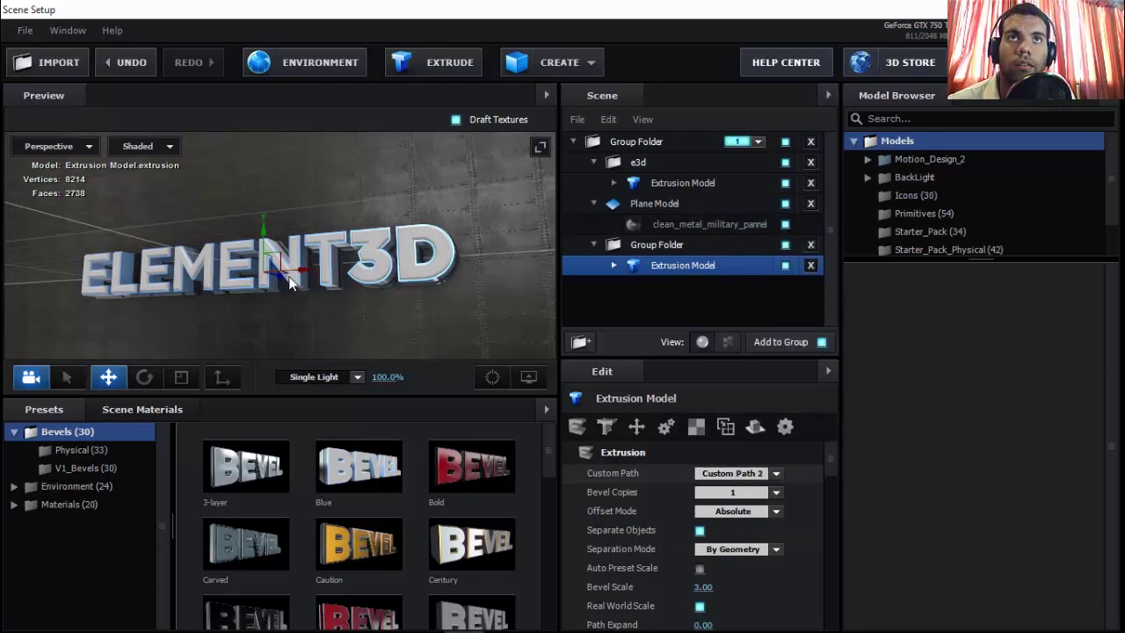
{"action": "left_click_drag", "start_coordinate": [284, 277], "coordinate": [264, 287]}
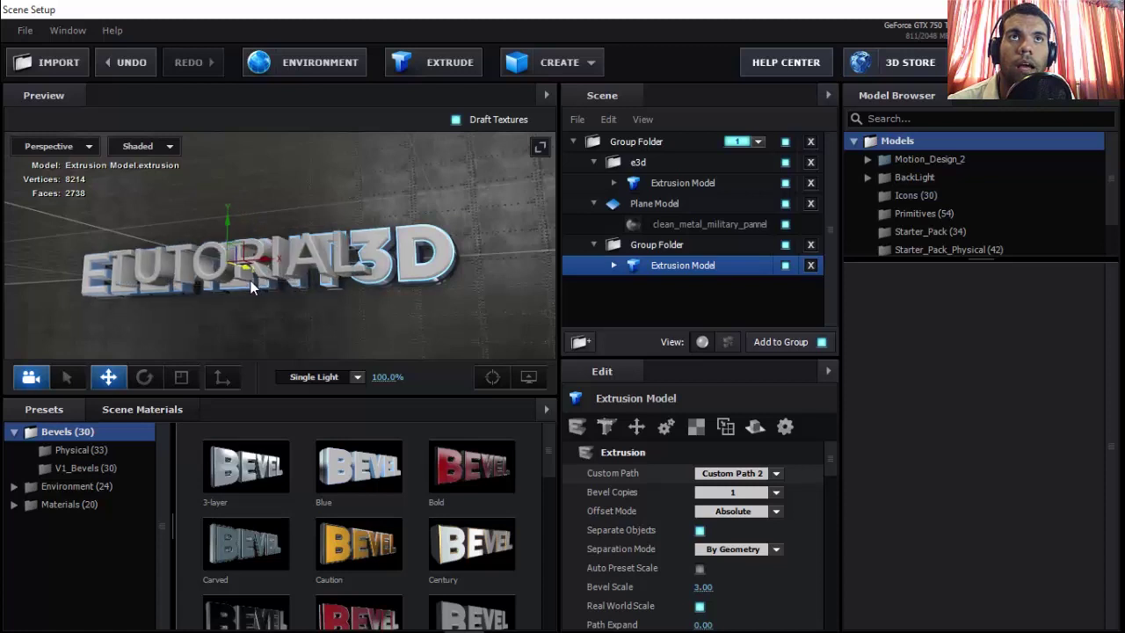
{"action": "mouse_move", "coordinate": [243, 225]}
{"action": "left_mouse_down"}
{"action": "mouse_move", "coordinate": [239, 178]}
{"action": "mouse_move", "coordinate": [266, 221]}
{"action": "left_mouse_up"}
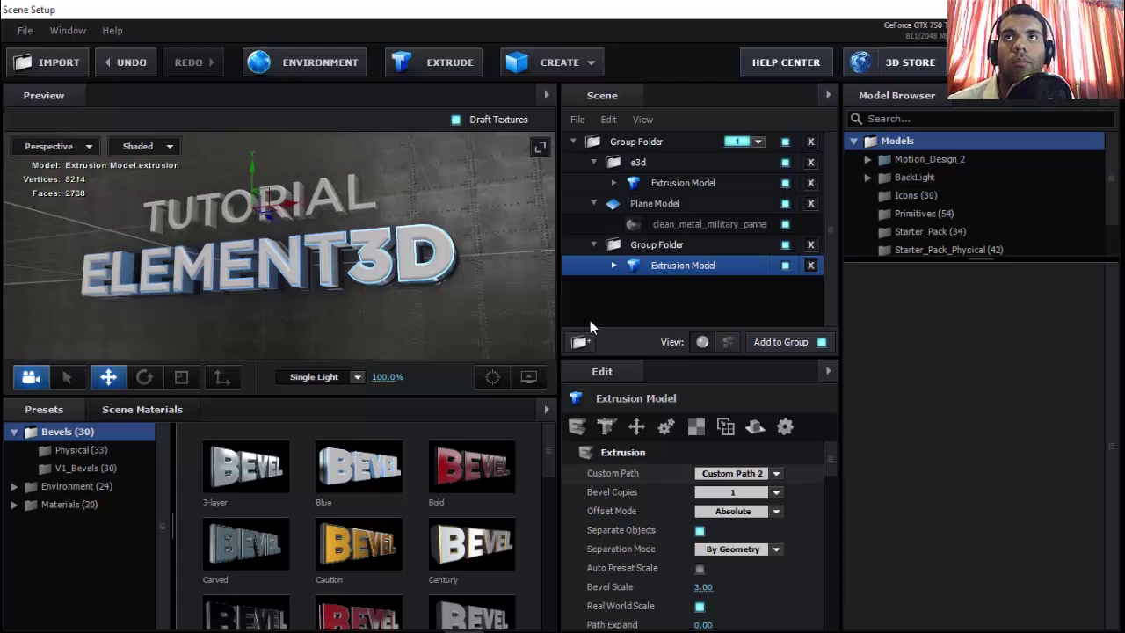
{"action": "left_click", "coordinate": [677, 244]}
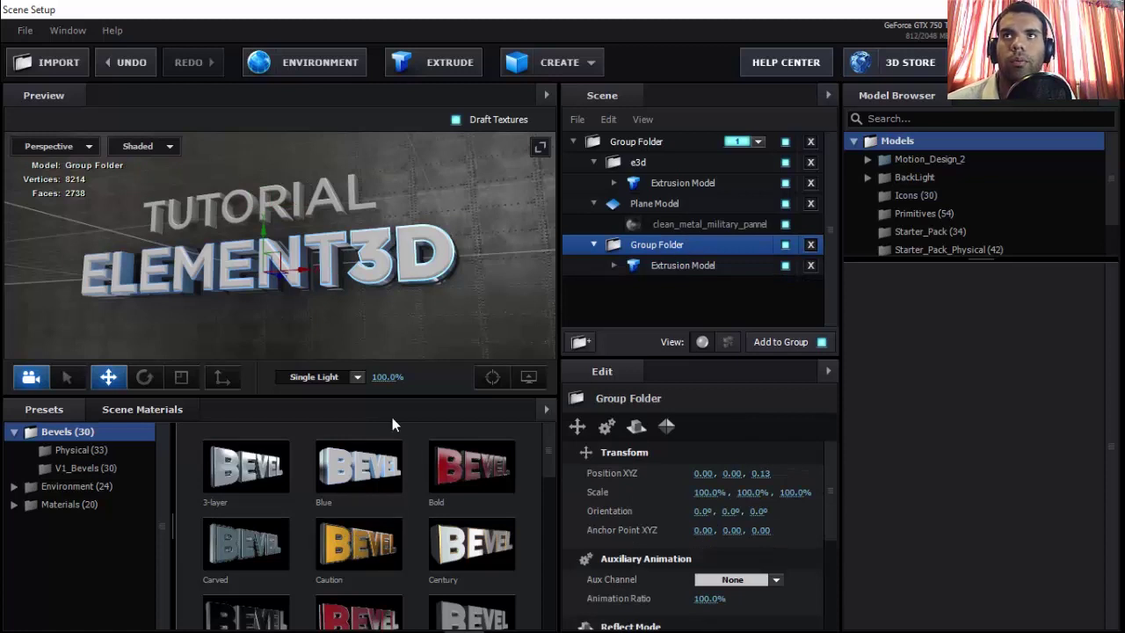
Step: Delete the extra group holding the TUTORIAL extrusion model
{"action": "left_click", "coordinate": [651, 266]}
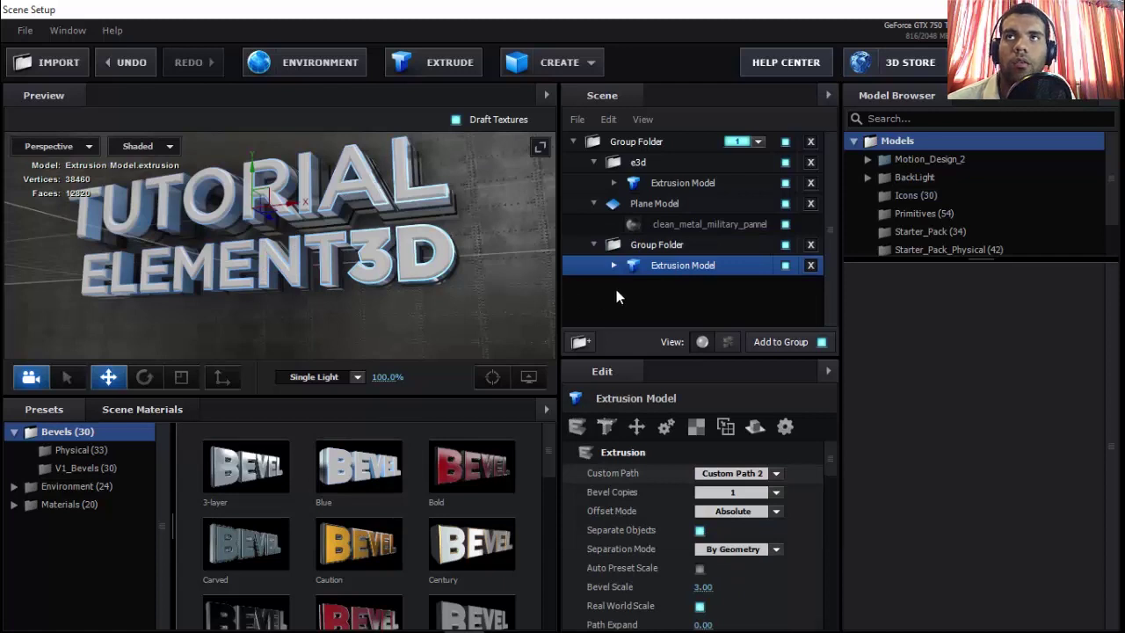
{"action": "left_click", "coordinate": [666, 247]}
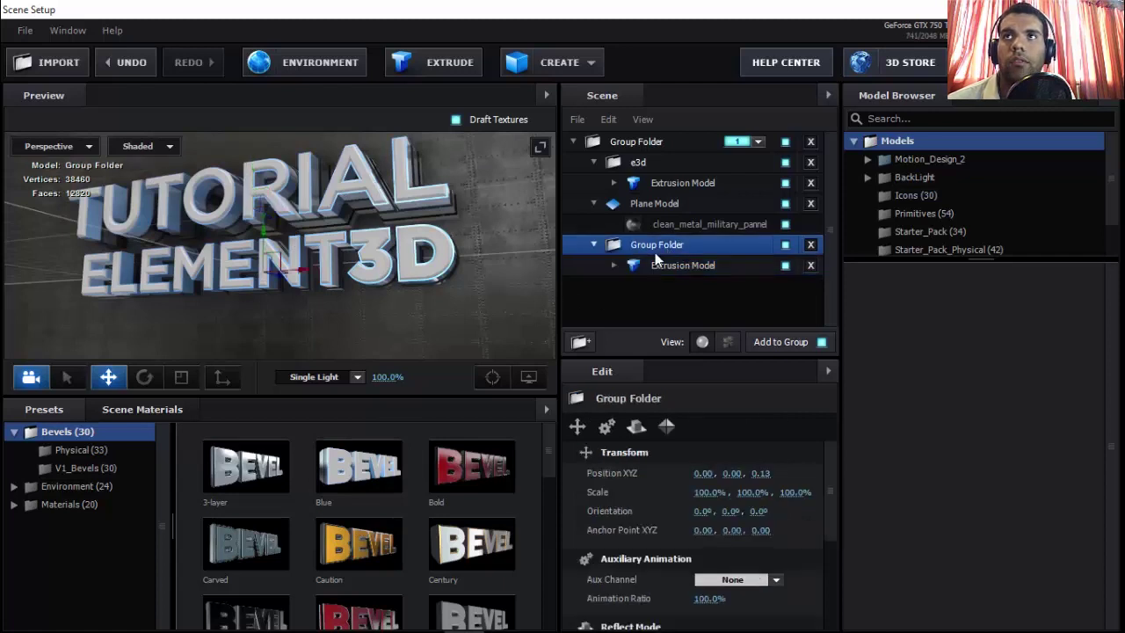
{"action": "left_click", "coordinate": [810, 245]}
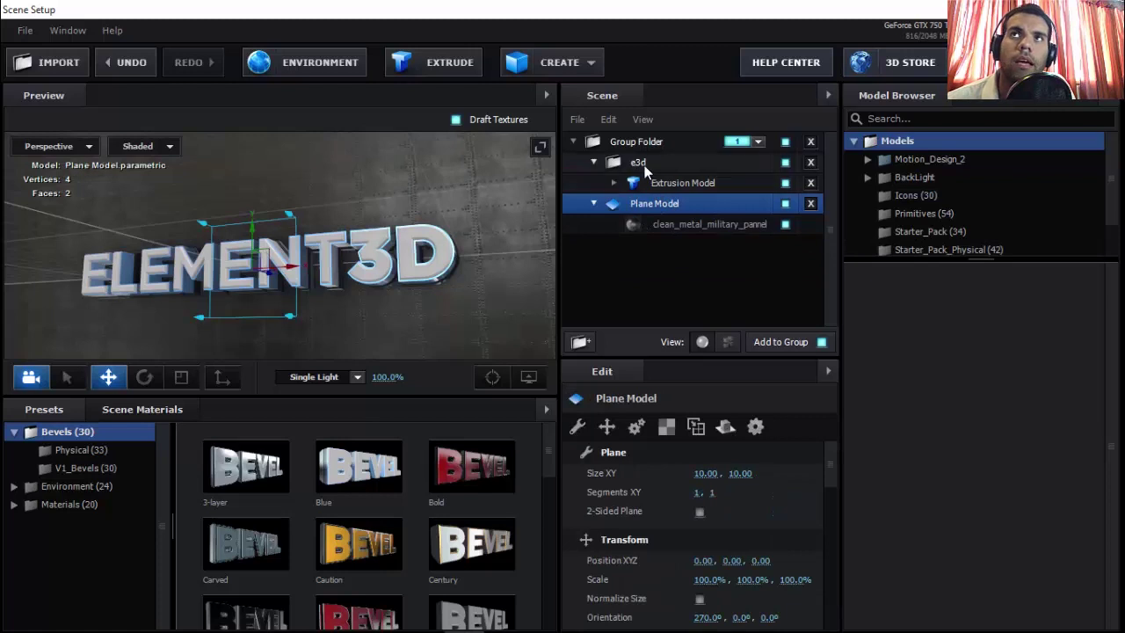
Step: Duplicate the e3d group, rename the copy 'tutorial', and select its Extrusion Model
{"action": "left_click", "coordinate": [615, 161]}
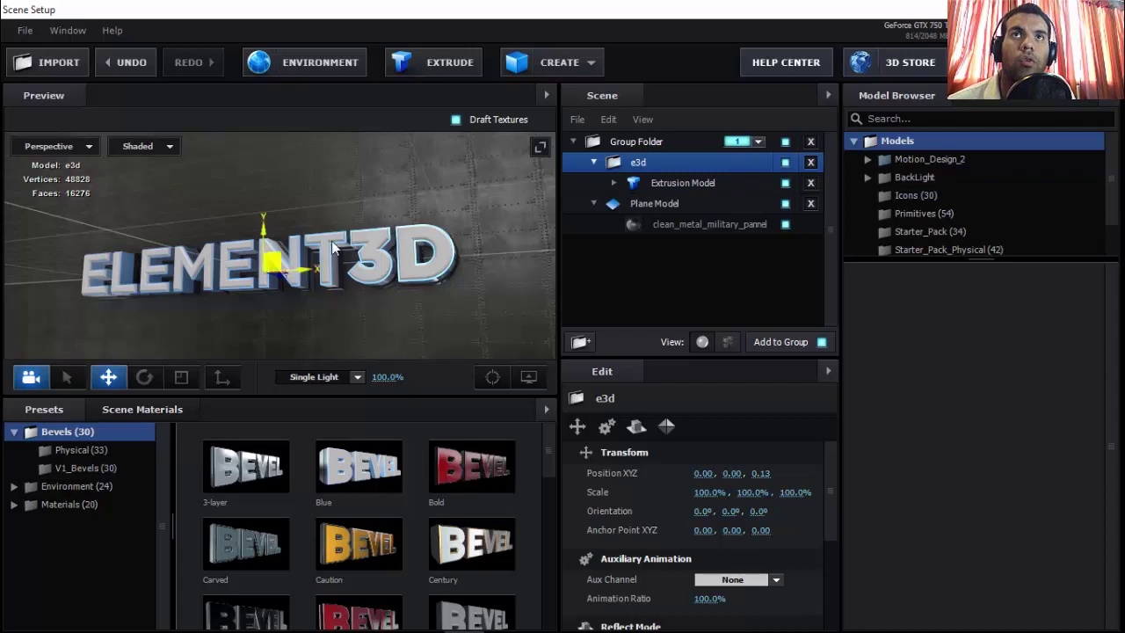
{"action": "right_click", "coordinate": [652, 165]}
{"action": "left_click", "coordinate": [706, 260]}
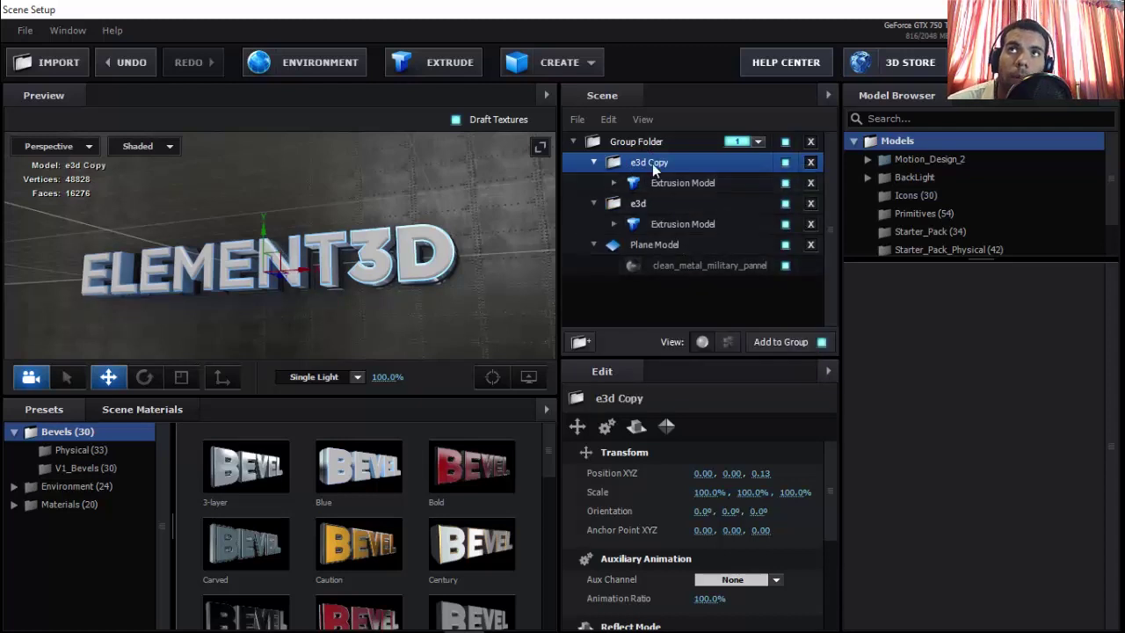
{"action": "double_click", "coordinate": [652, 164]}
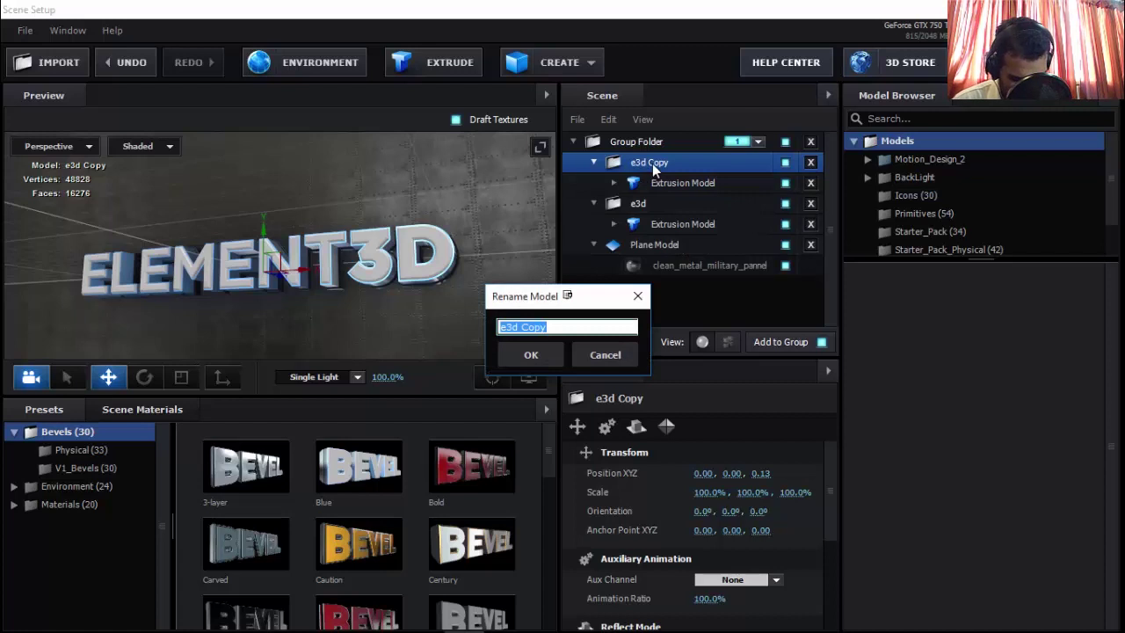
{"action": "type", "text": "tutorial"}
{"action": "key", "text": "Return"}
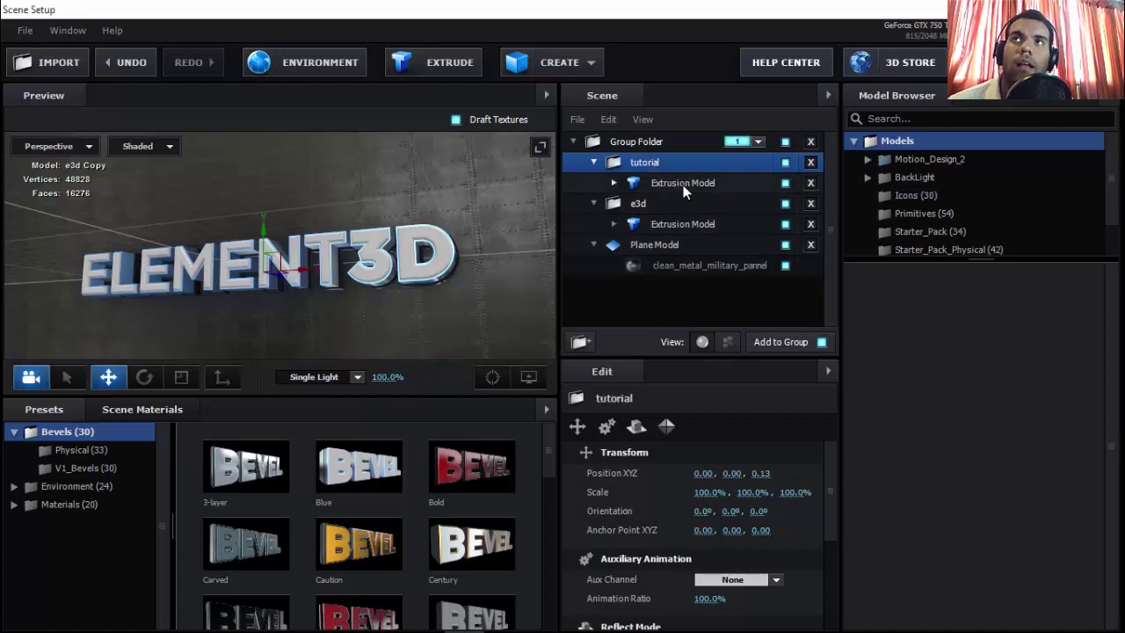
{"action": "left_click", "coordinate": [682, 184]}
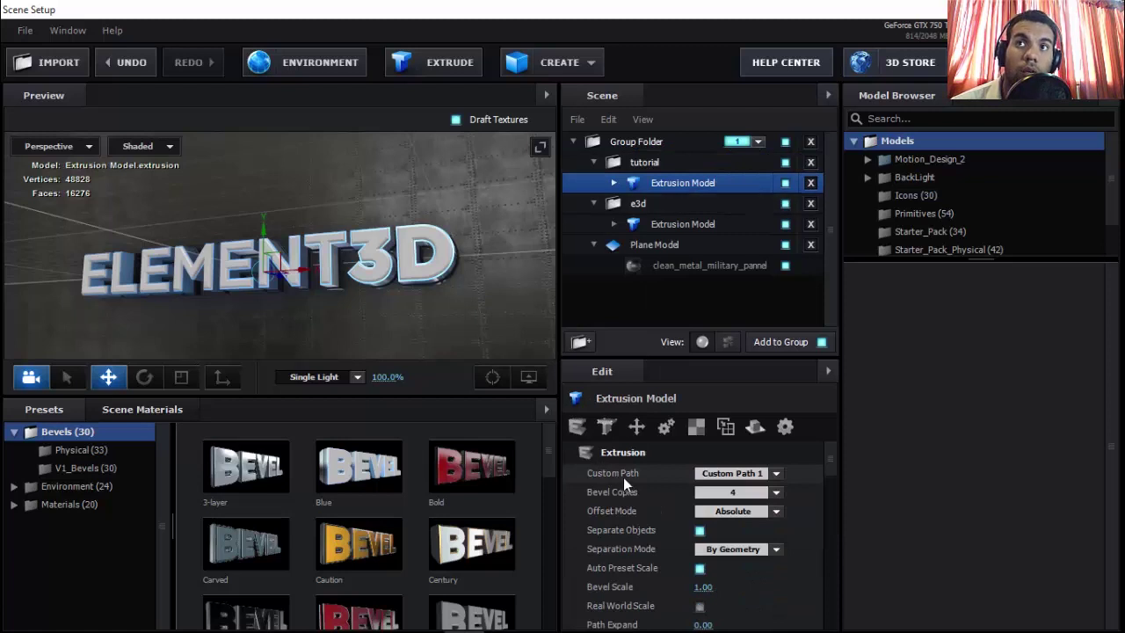
Step: Make the tutorial copy extrude Custom Path 2, raise it above ELEMENT3D, and apply the Mirror bevel
{"action": "left_click", "coordinate": [767, 474]}
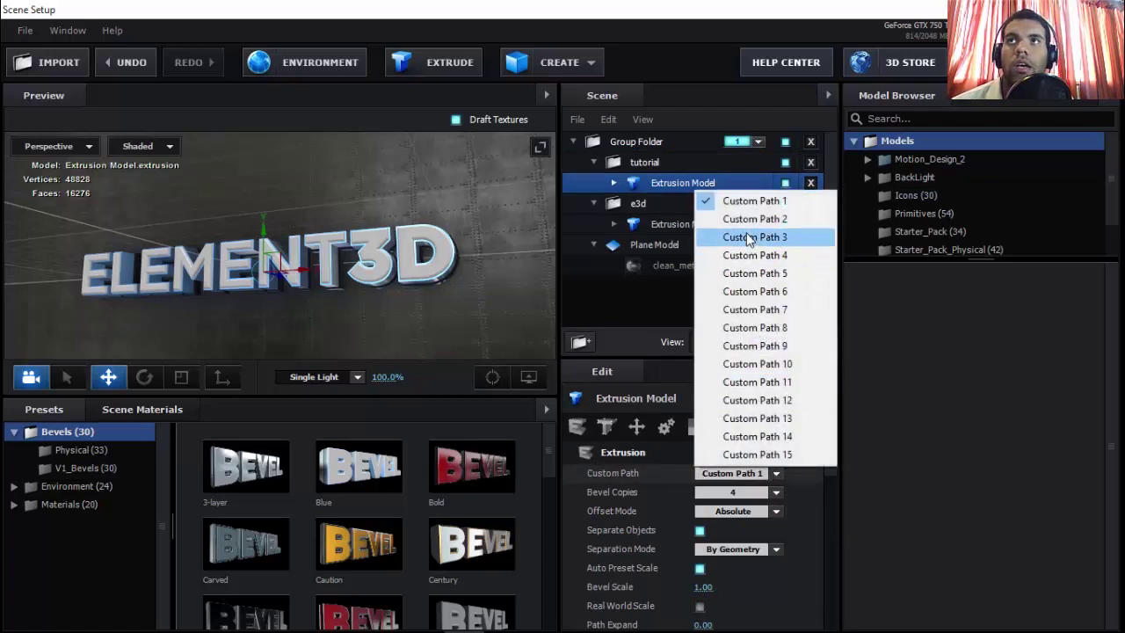
{"action": "left_click", "coordinate": [754, 219]}
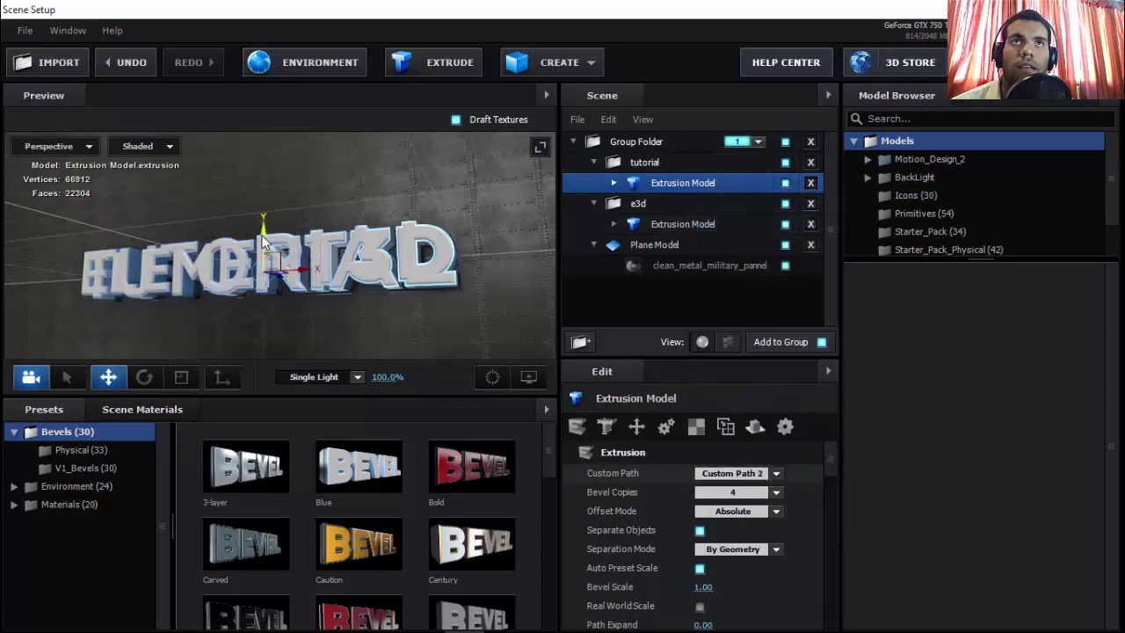
{"action": "left_click_drag", "start_coordinate": [262, 234], "coordinate": [263, 174]}
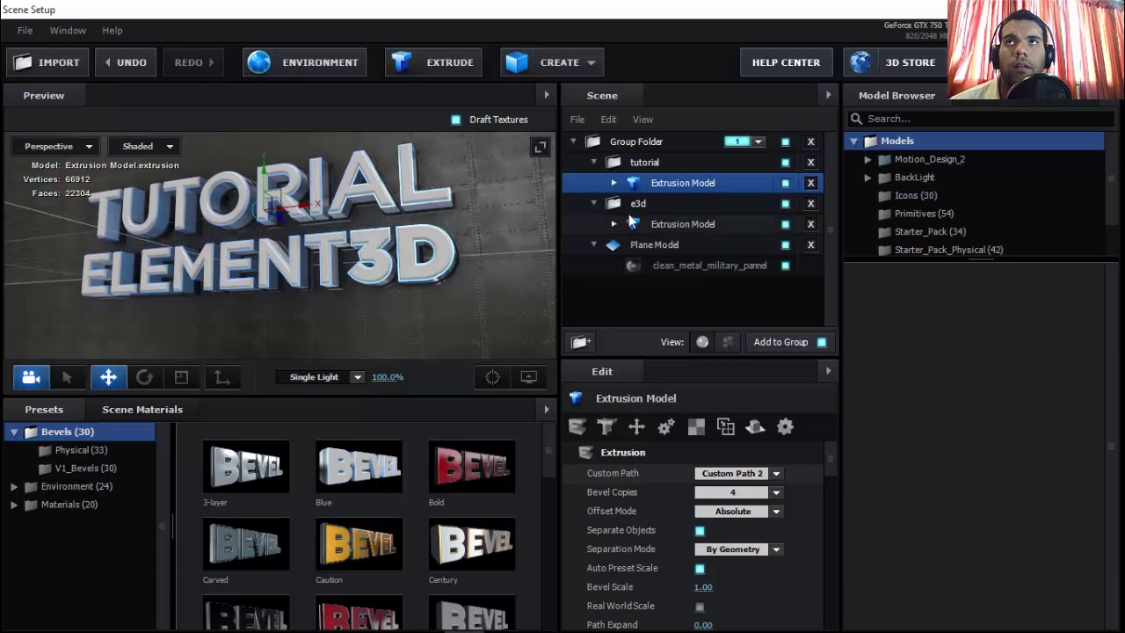
{"action": "scroll", "coordinate": [319, 550], "scroll_direction": "down", "scroll_amount": 3}
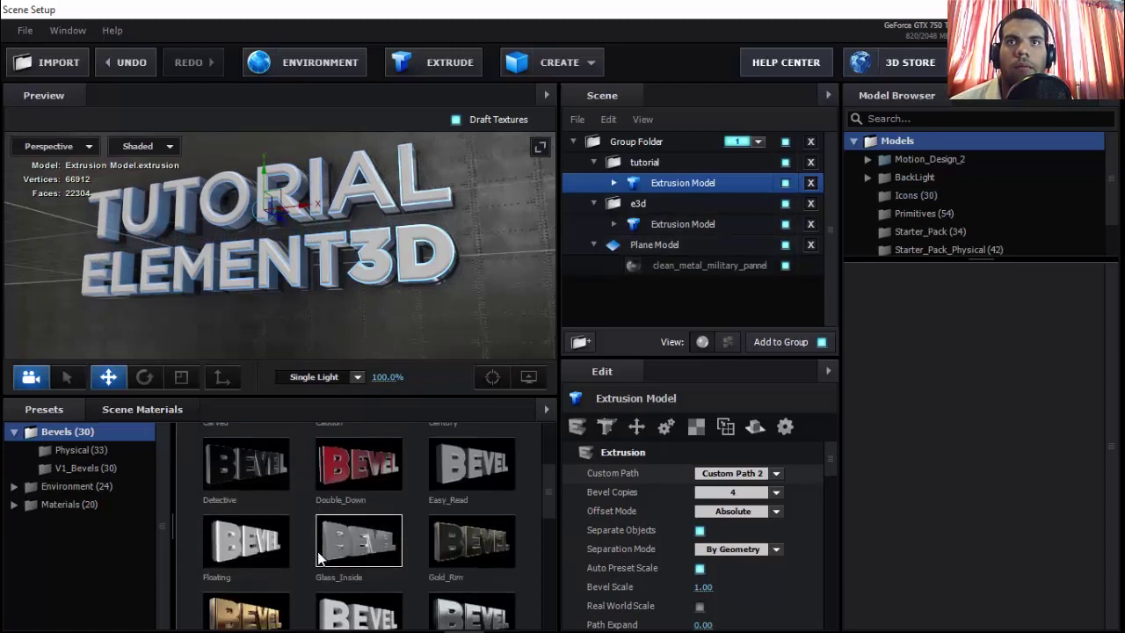
{"action": "scroll", "coordinate": [326, 556], "scroll_direction": "down", "scroll_amount": 1}
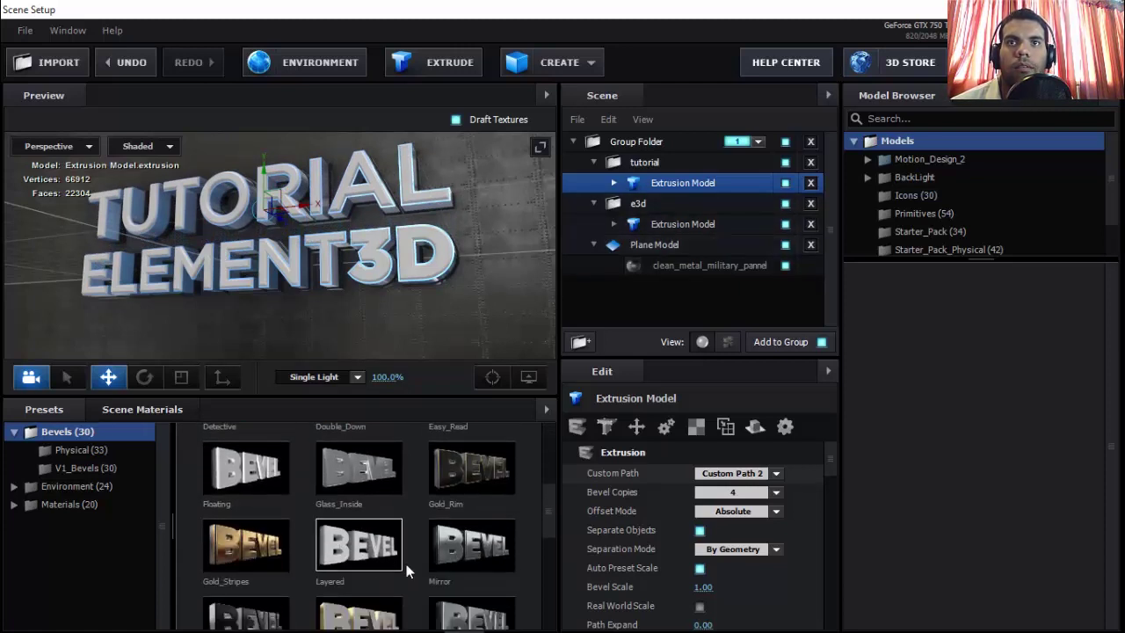
{"action": "left_click", "coordinate": [466, 546]}
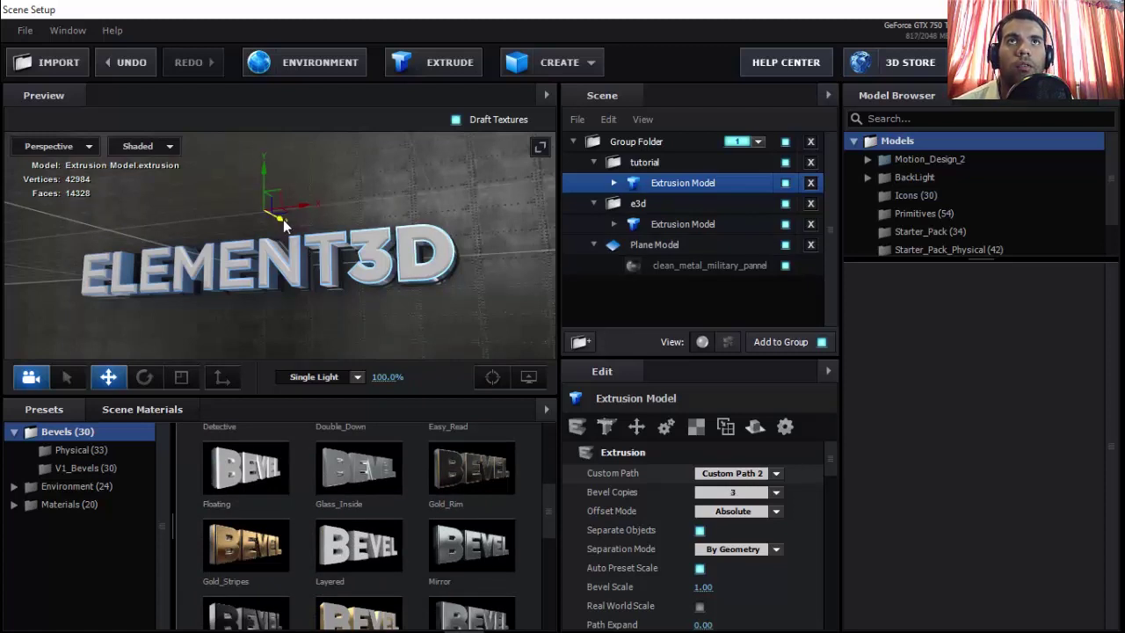
Step: Shrink the TUTORIAL text, slide it right and slightly down, then apply the scene
{"action": "left_click_drag", "start_coordinate": [271, 224], "coordinate": [267, 226]}
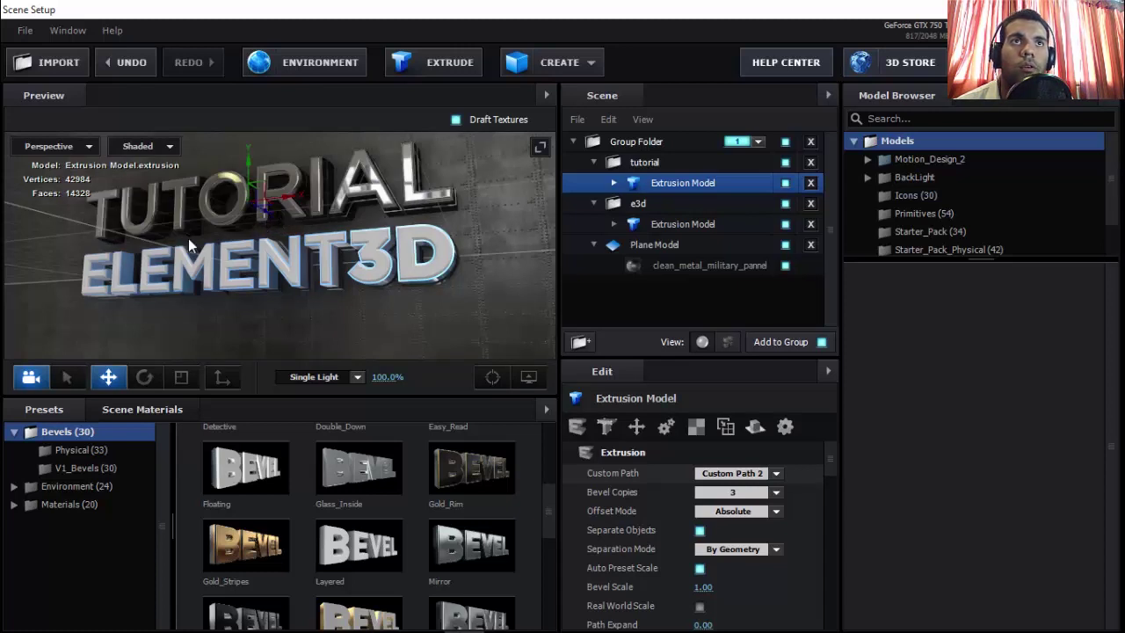
{"action": "left_click", "coordinate": [181, 378]}
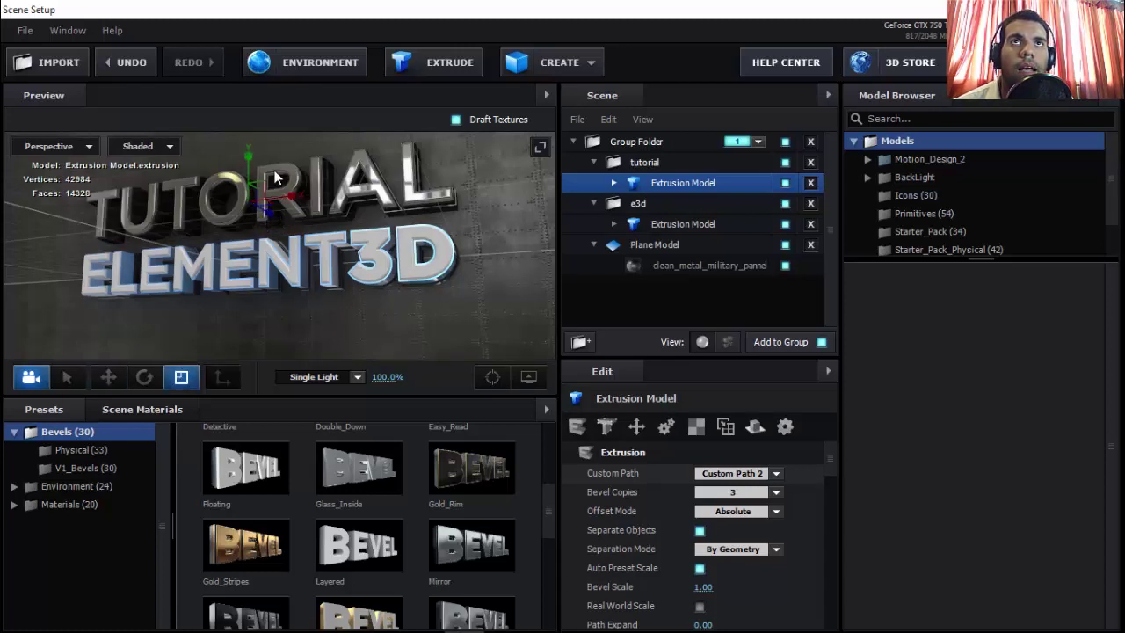
{"action": "left_click_drag", "start_coordinate": [261, 180], "coordinate": [171, 213]}
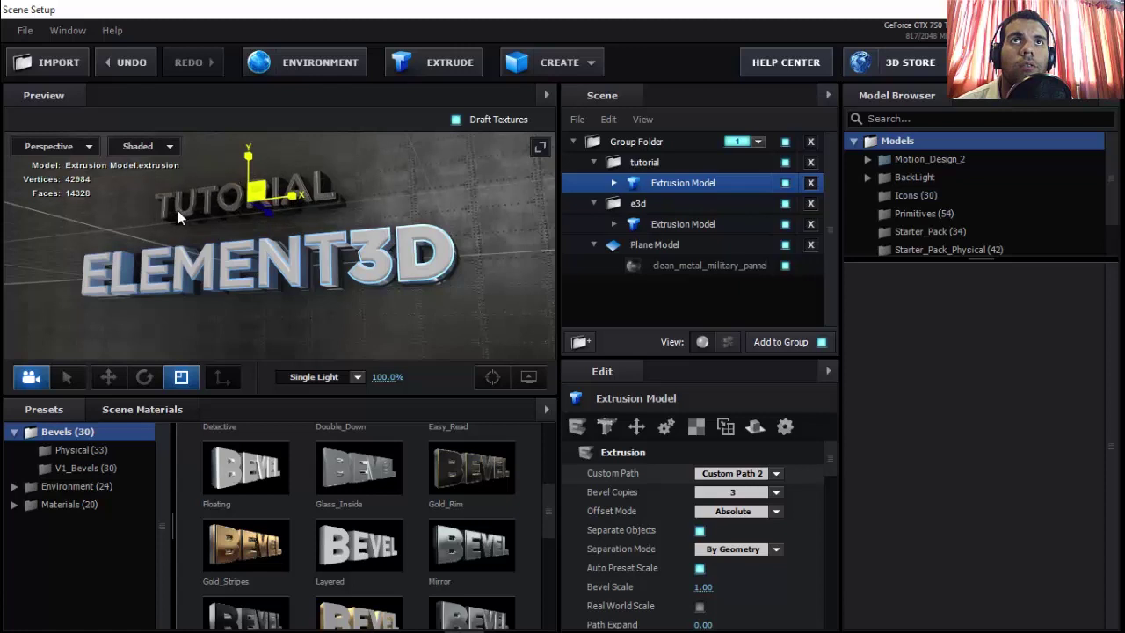
{"action": "left_click", "coordinate": [108, 377]}
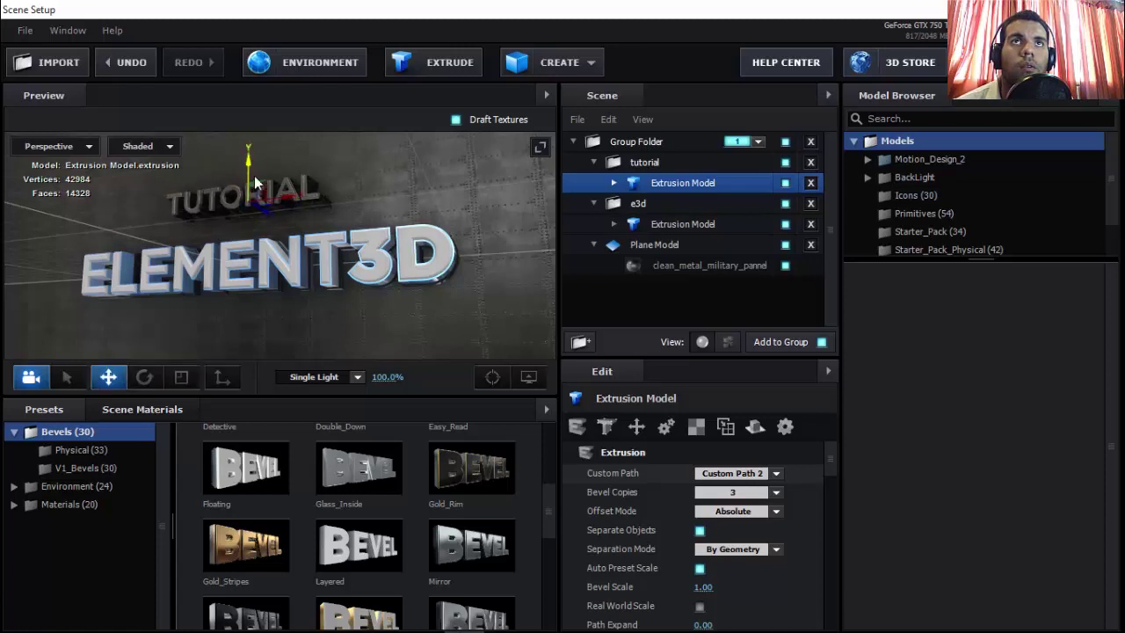
{"action": "left_click_drag", "start_coordinate": [284, 202], "coordinate": [389, 197]}
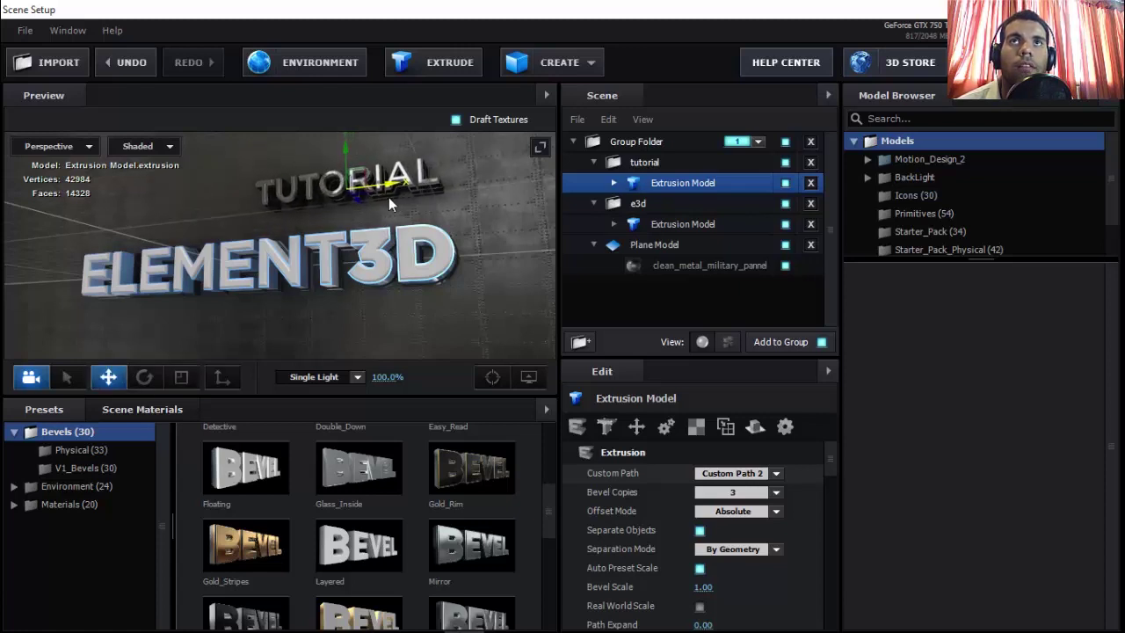
{"action": "left_click_drag", "start_coordinate": [338, 154], "coordinate": [340, 176]}
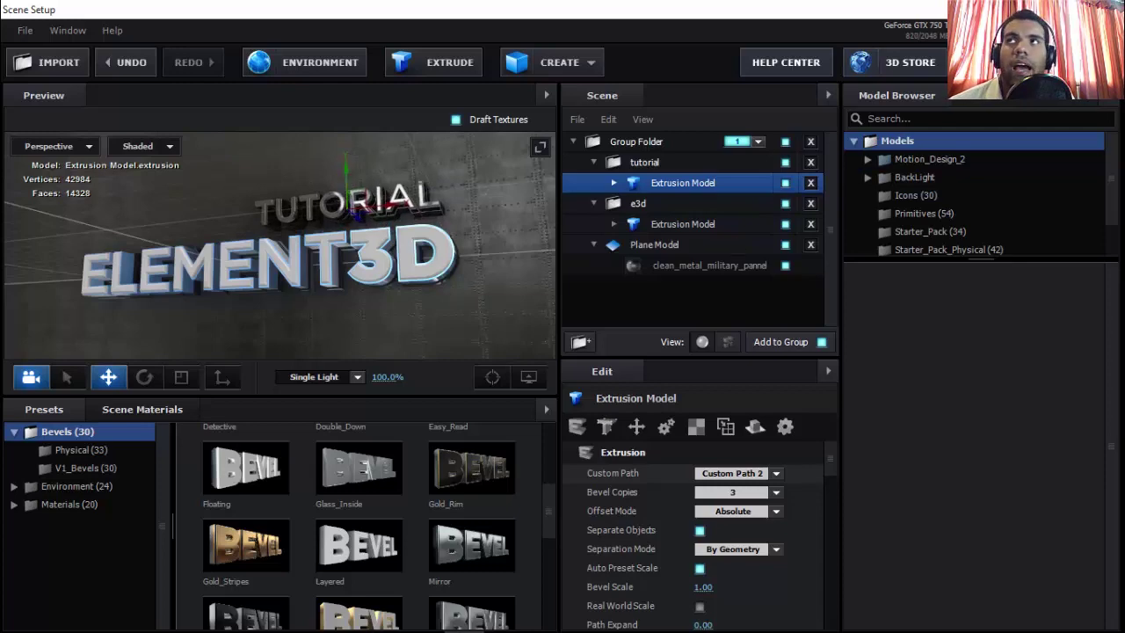
{"action": "left_click", "coordinate": [1090, 61]}
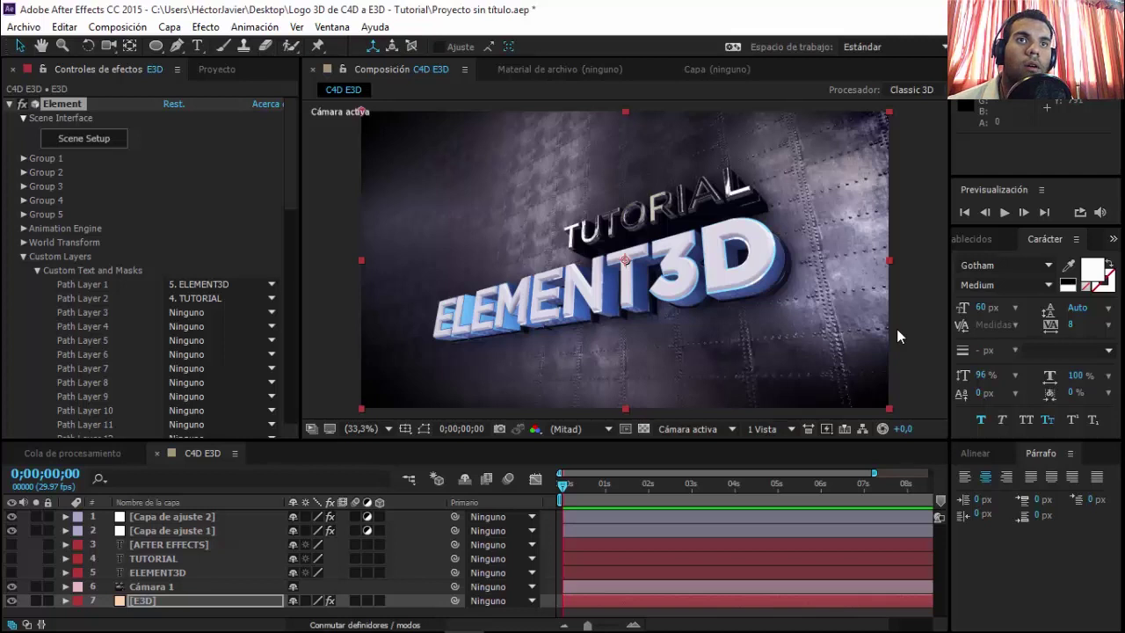
Step: Inspect the TUTORIAL and [AFTER EFFECTS] layers, briefly showing then hiding [AFTER EFFECTS]
{"action": "left_click", "coordinate": [173, 559]}
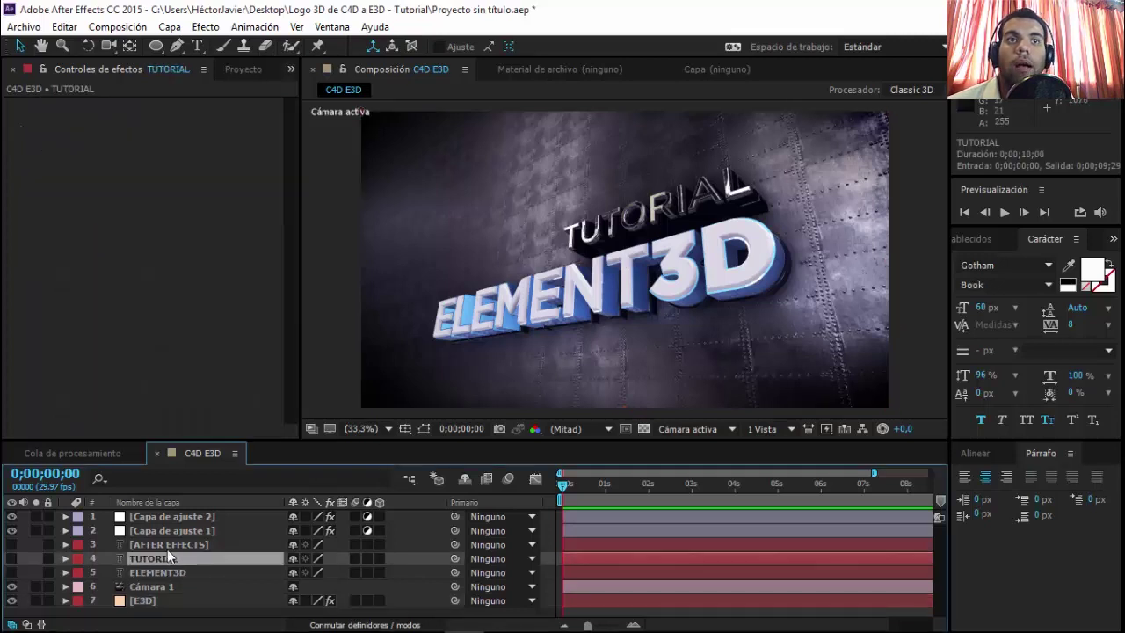
{"action": "left_click", "coordinate": [151, 600]}
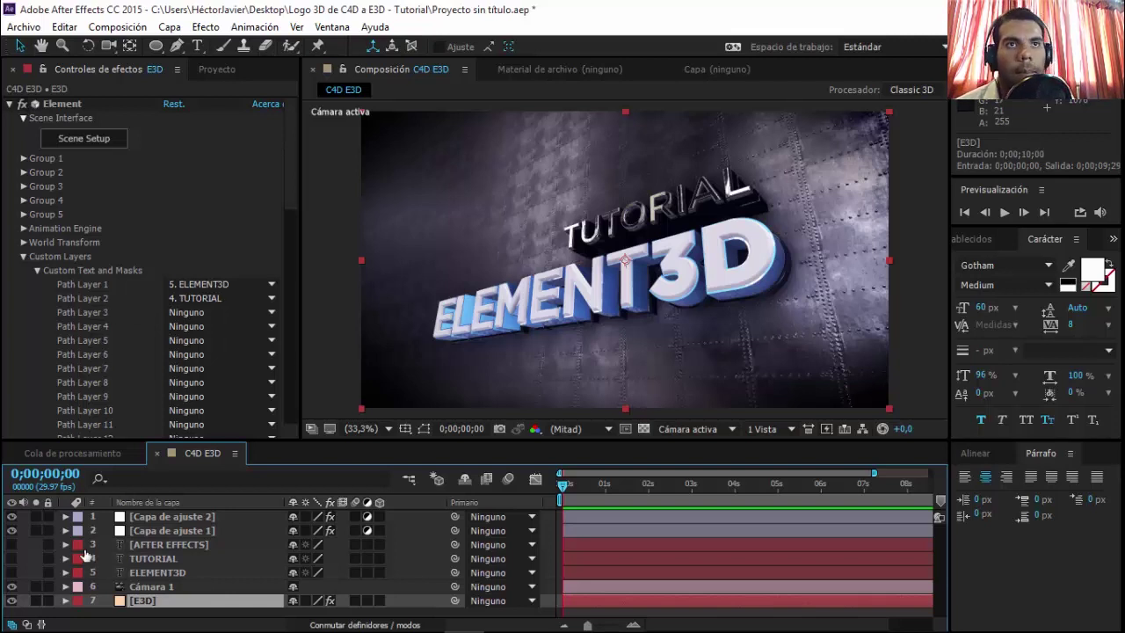
{"action": "left_click", "coordinate": [141, 545]}
{"action": "left_click", "coordinate": [12, 544]}
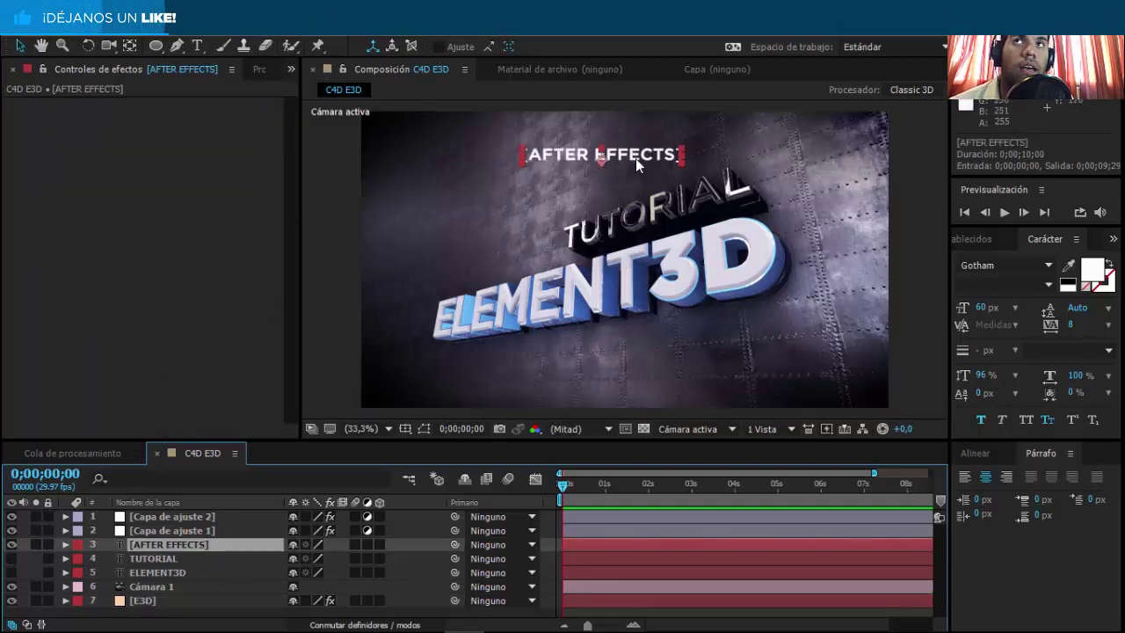
{"action": "left_click", "coordinate": [11, 544]}
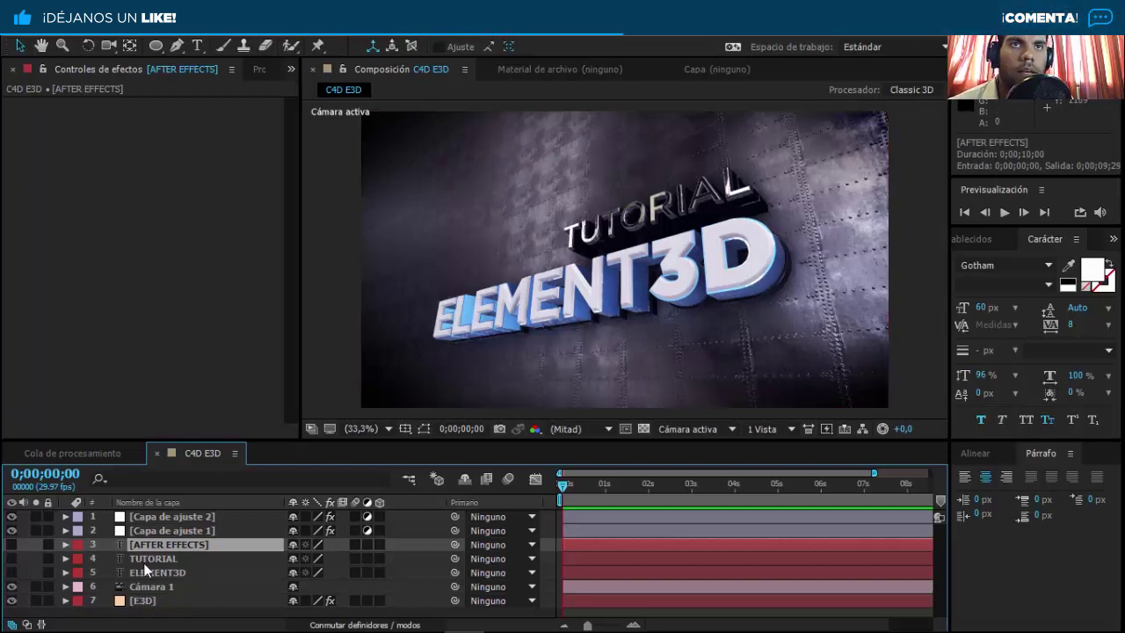
Step: Set the [E3D] layer's Element Path Layer 3 to '3. [AFTER EFFECTS]'
{"action": "left_click", "coordinate": [143, 601]}
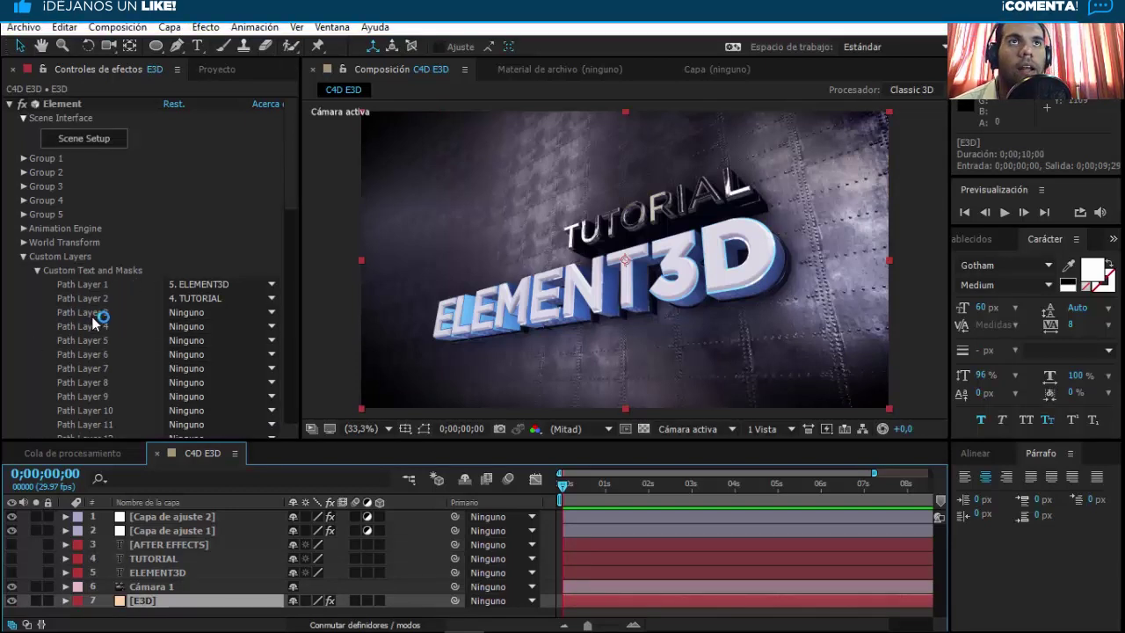
{"action": "left_click", "coordinate": [251, 309]}
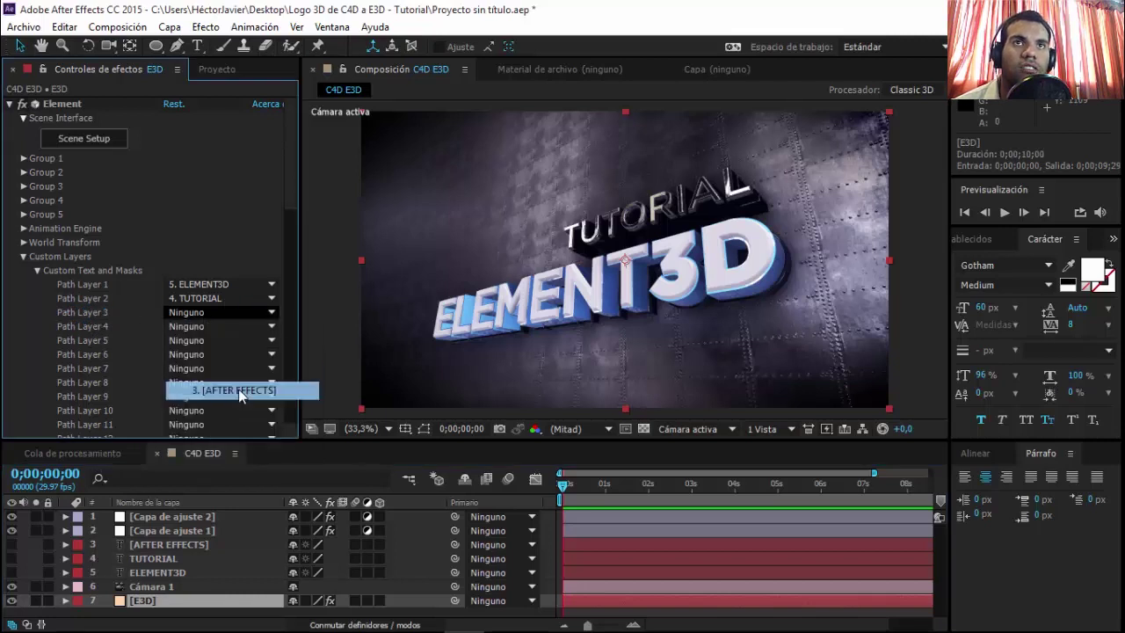
{"action": "left_click", "coordinate": [238, 395]}
{"action": "left_click", "coordinate": [95, 136]}
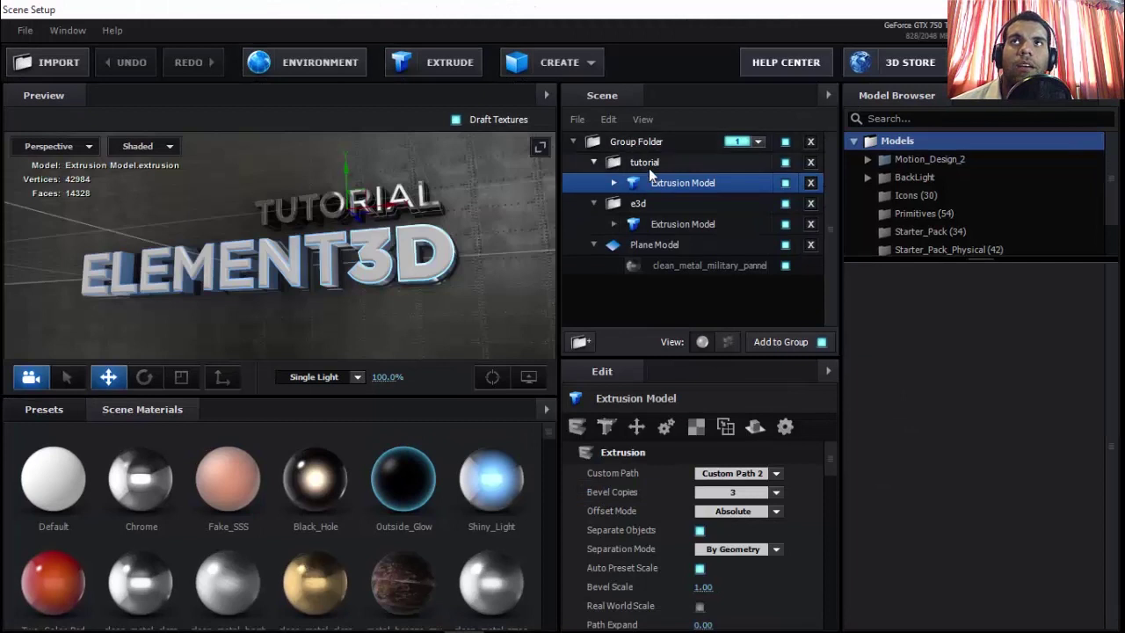
Step: Duplicate All on the tutorial group, rename the copy AE, and select its Extrusion Model
{"action": "left_click", "coordinate": [641, 159]}
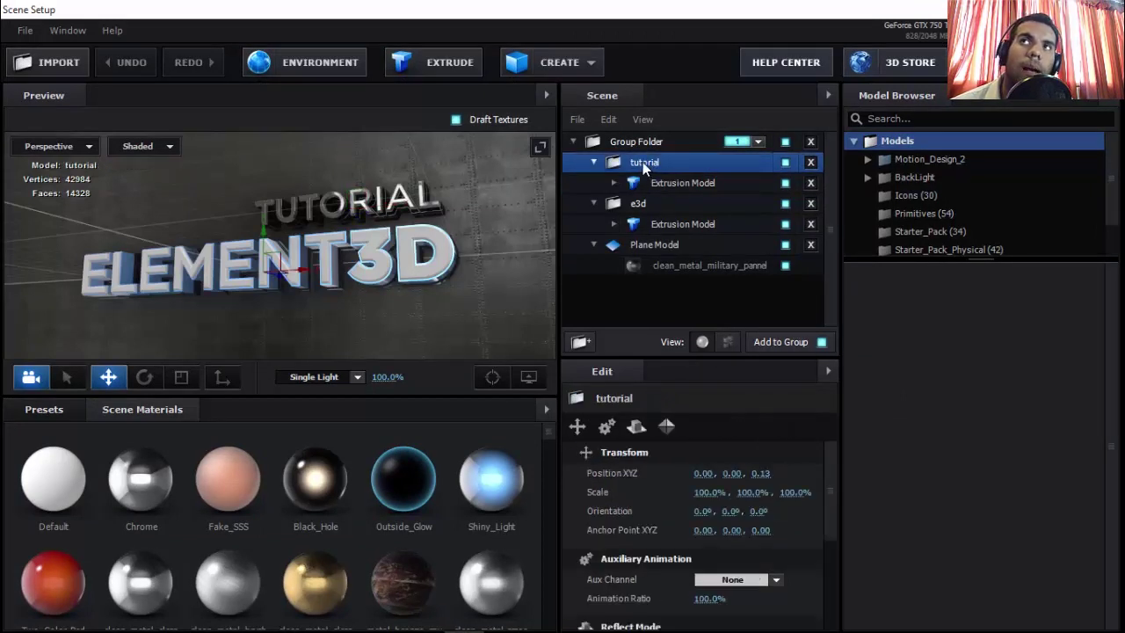
{"action": "right_click", "coordinate": [643, 162]}
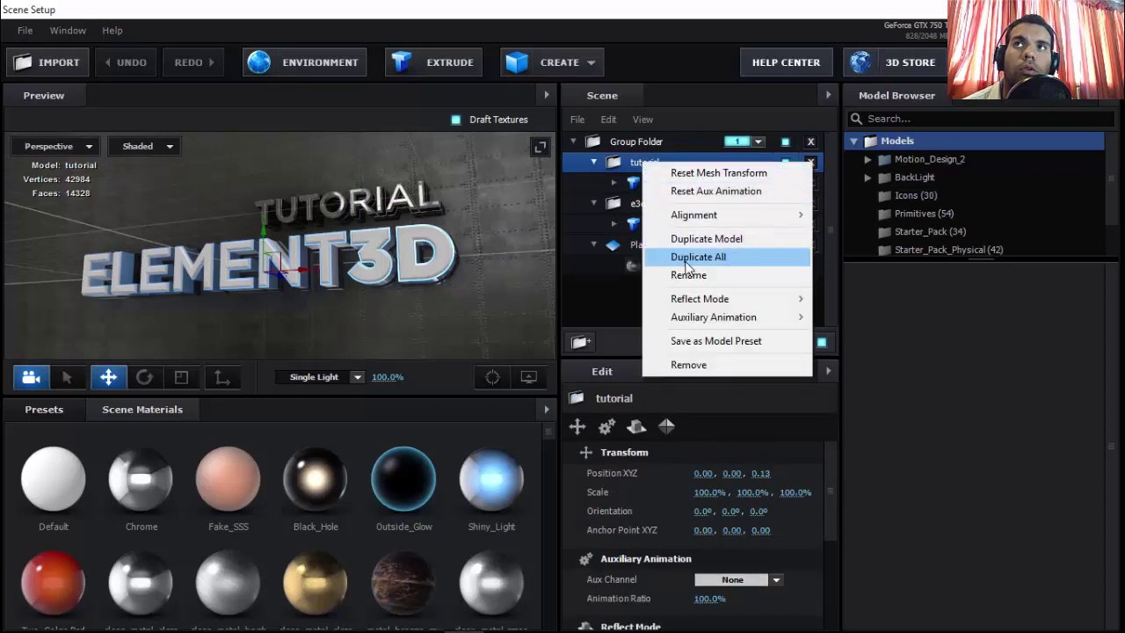
{"action": "left_click", "coordinate": [687, 262]}
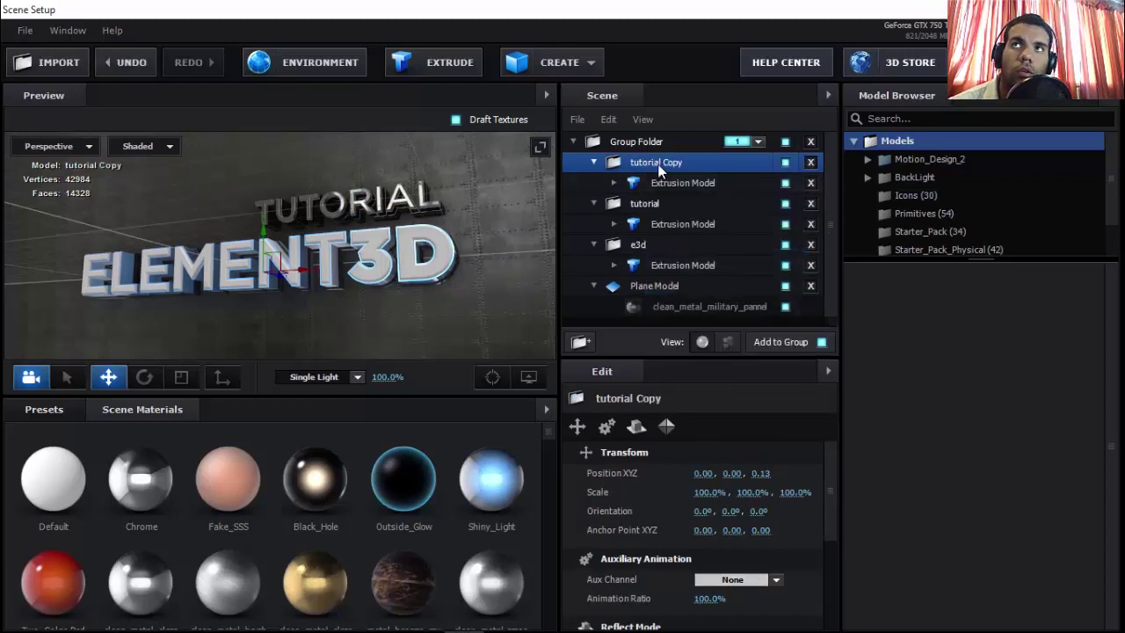
{"action": "double_click", "coordinate": [659, 163]}
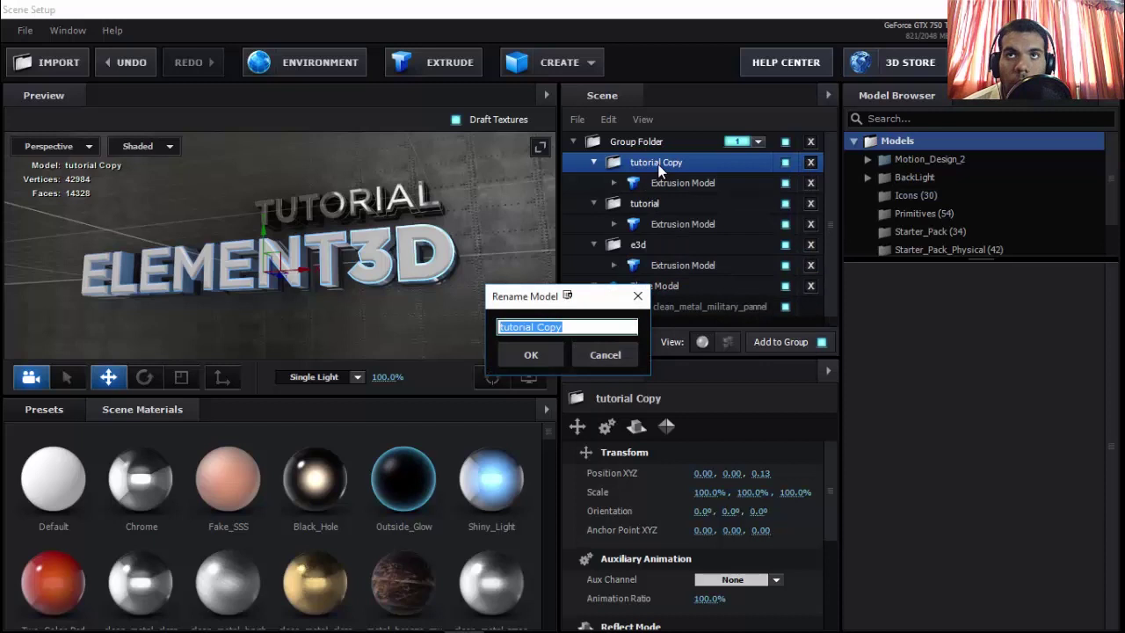
{"action": "type", "text": "AE"}
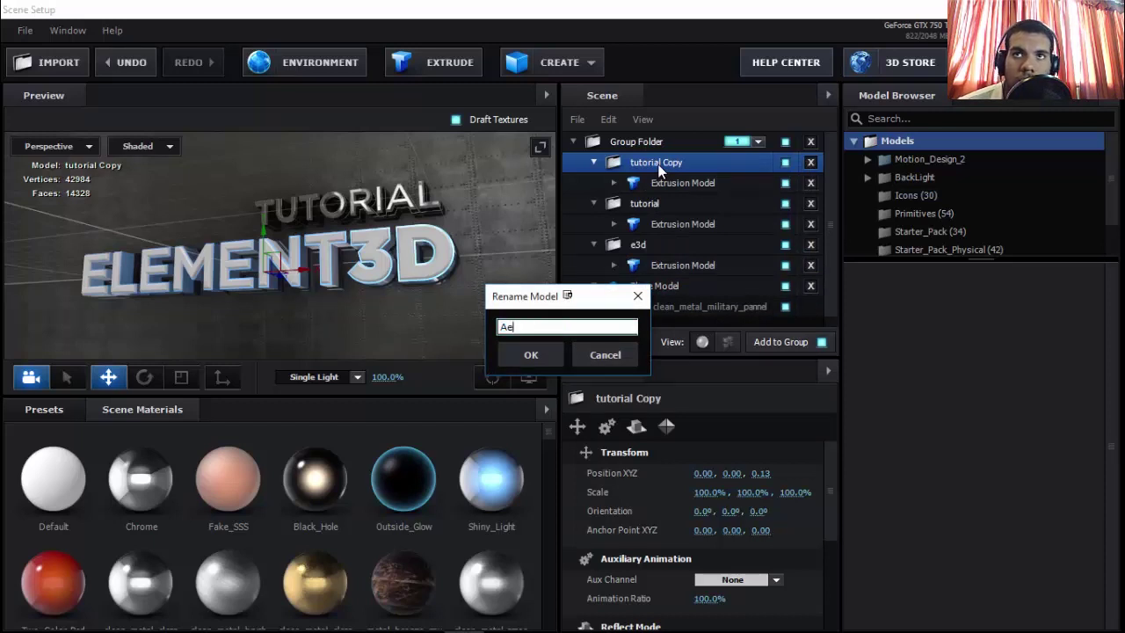
{"action": "key", "text": "Return"}
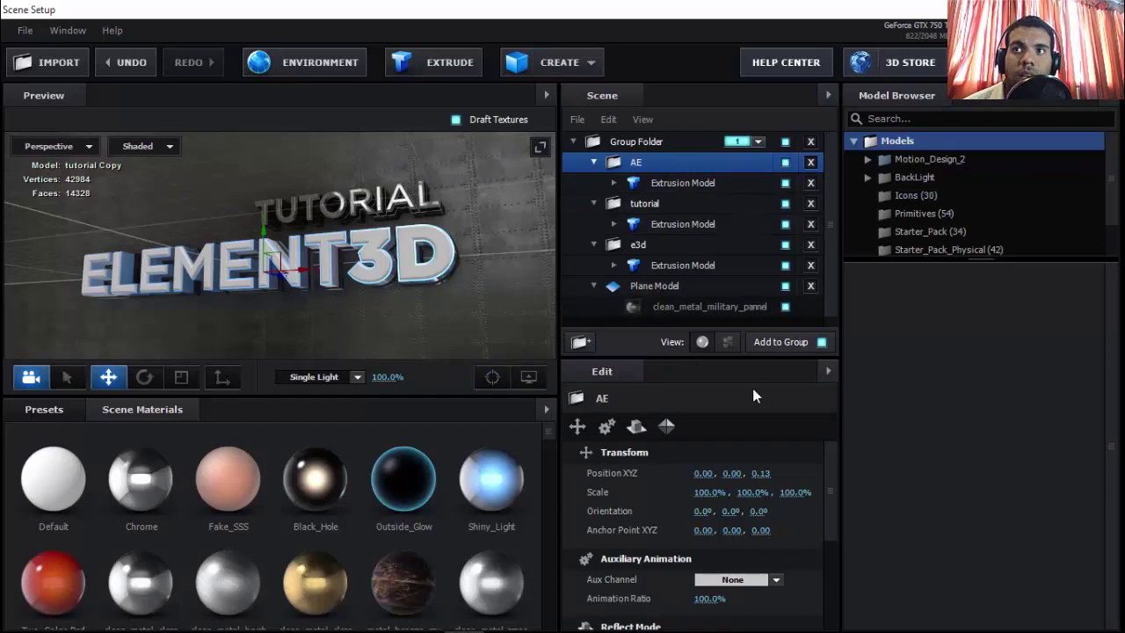
{"action": "left_click", "coordinate": [674, 183]}
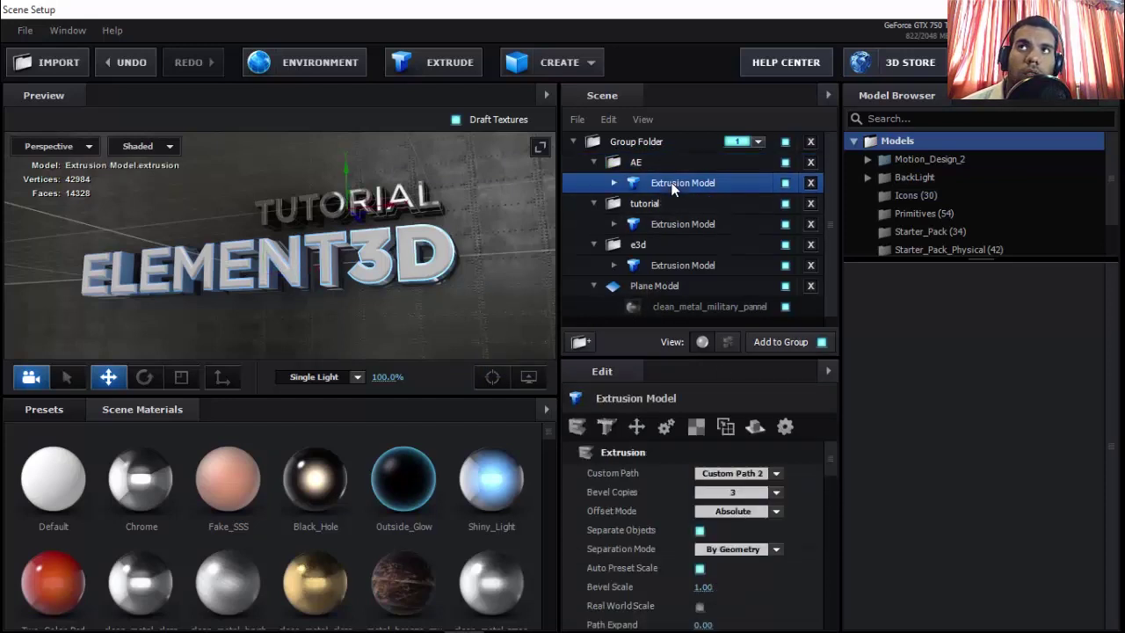
Step: Extrude the AE model from Custom Path 3 and move [AFTER EFFECTS] down below ELEMENT3D
{"action": "left_click", "coordinate": [778, 473]}
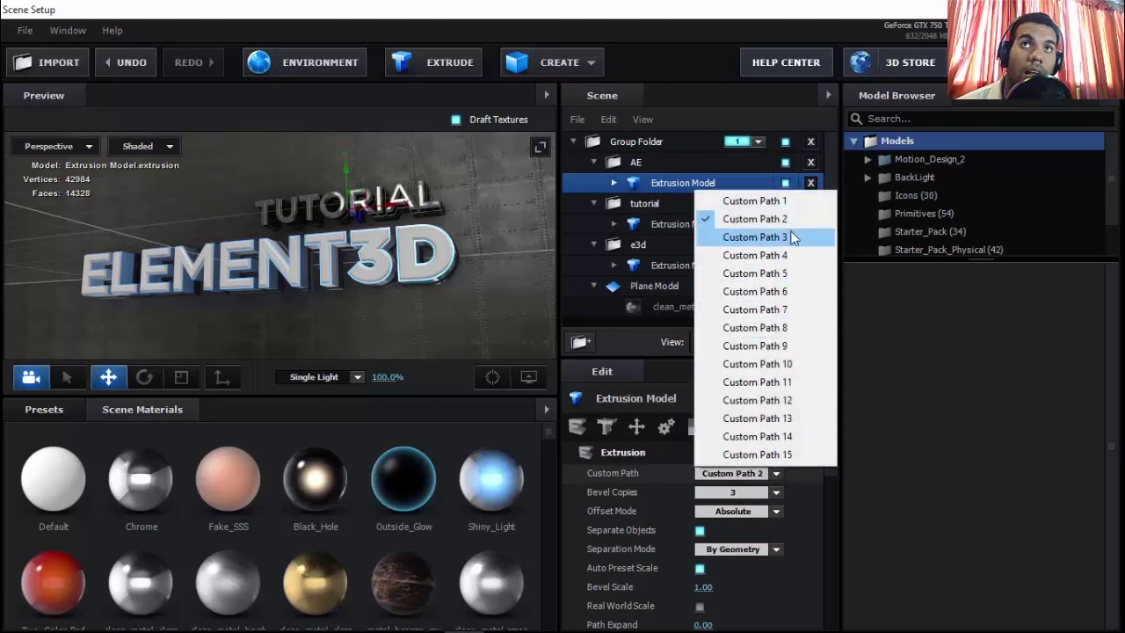
{"action": "left_click", "coordinate": [778, 236]}
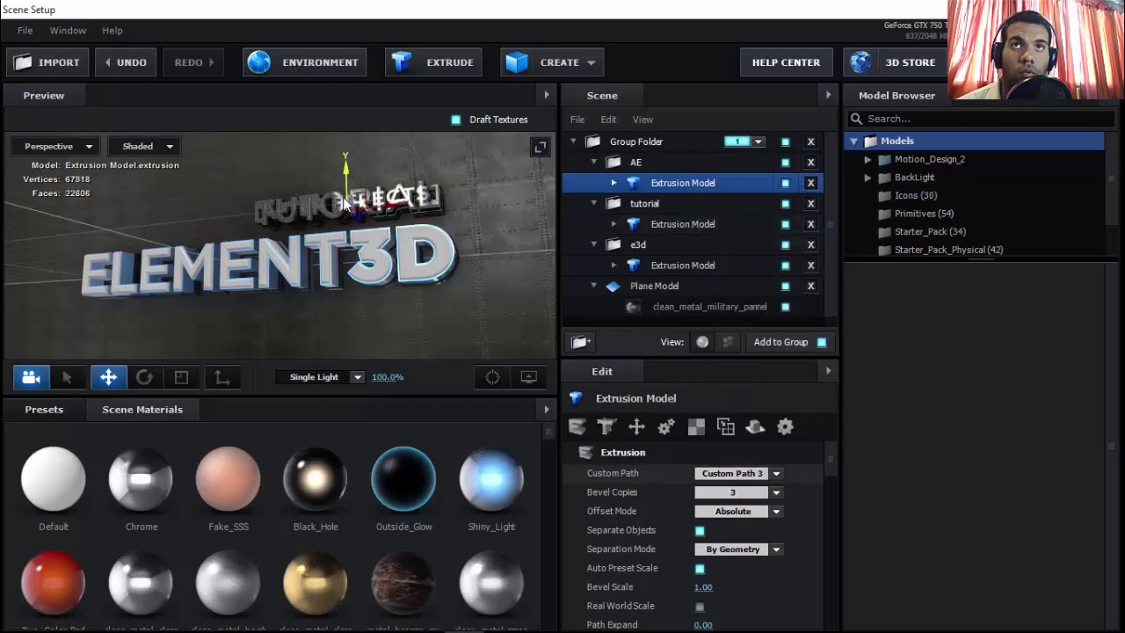
{"action": "left_click_drag", "start_coordinate": [343, 262], "coordinate": [339, 278]}
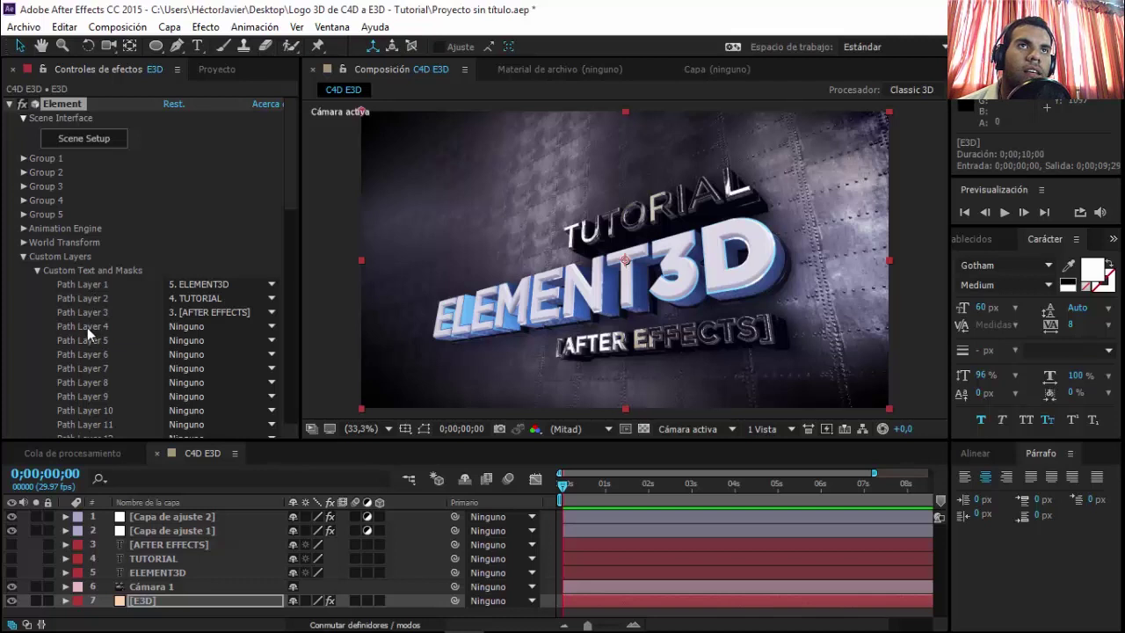
{"action": "left_click", "coordinate": [186, 326]}
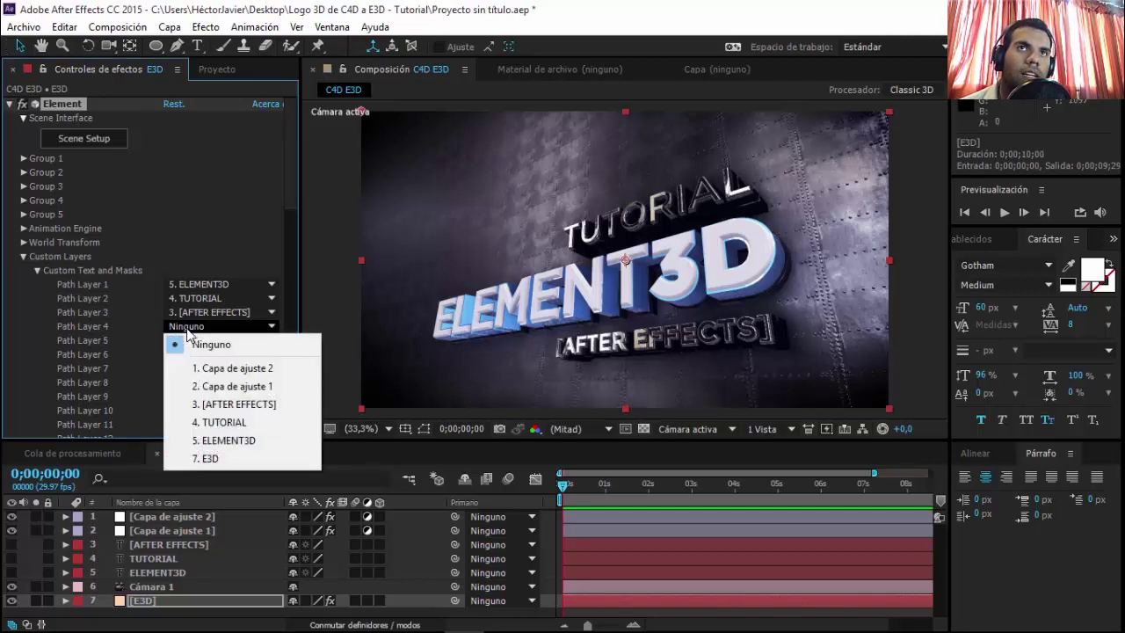
{"action": "left_click", "coordinate": [85, 329]}
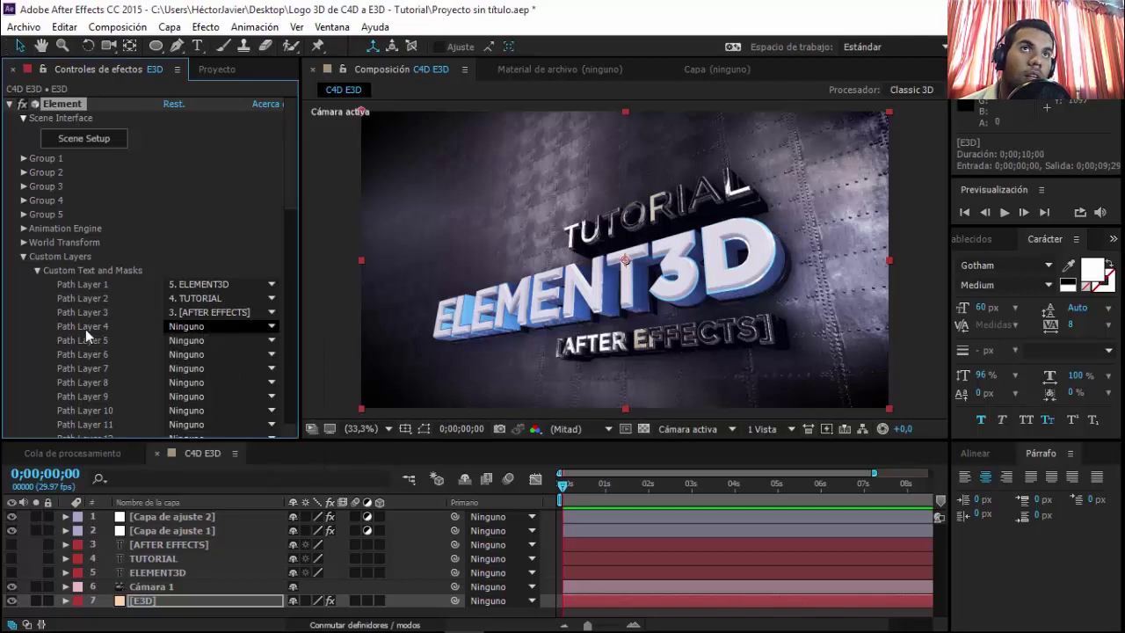